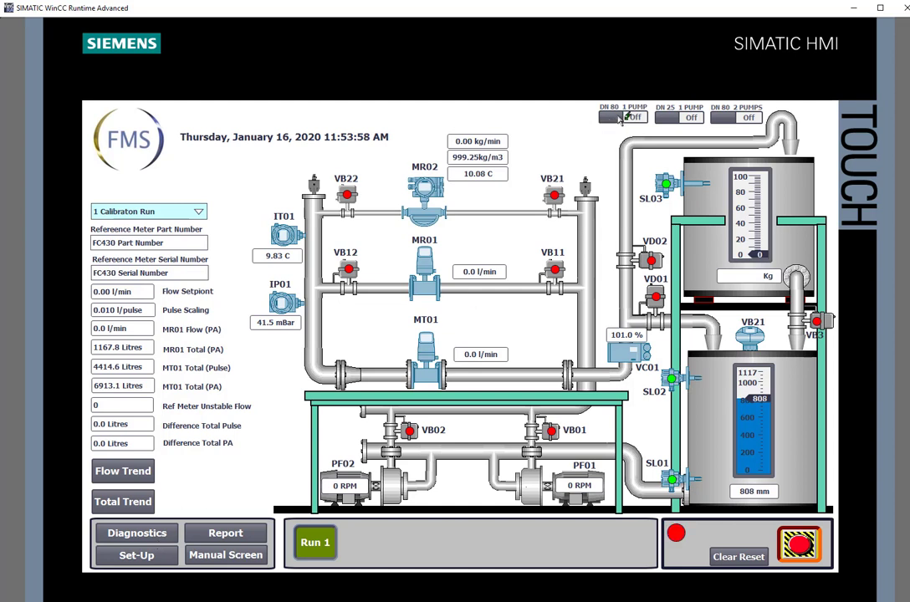
Enable the DN 80 one-pump line, bringing PF01 to 2000 RPM and flow near 600 l/min.
left_click(637, 117)
left_click(638, 116)
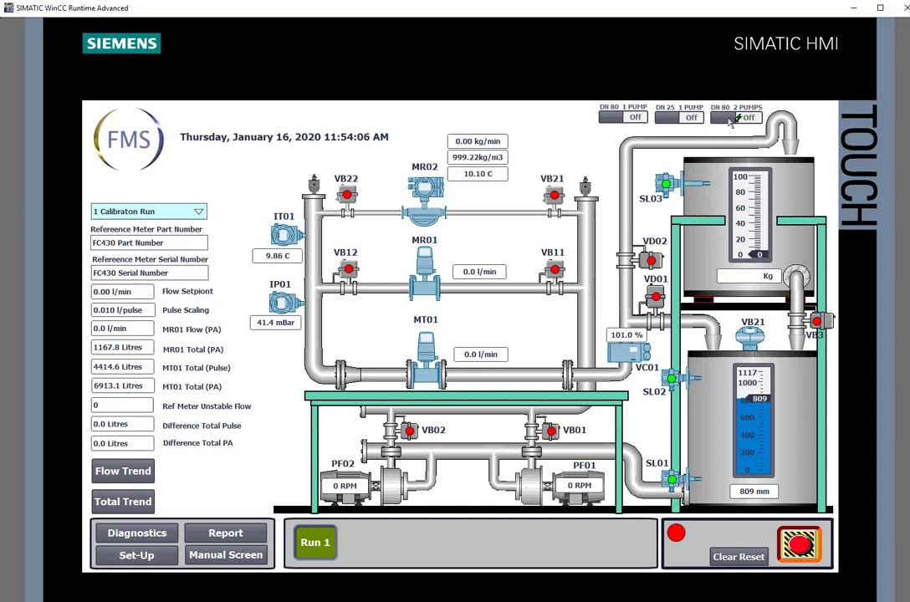
left_click(617, 118)
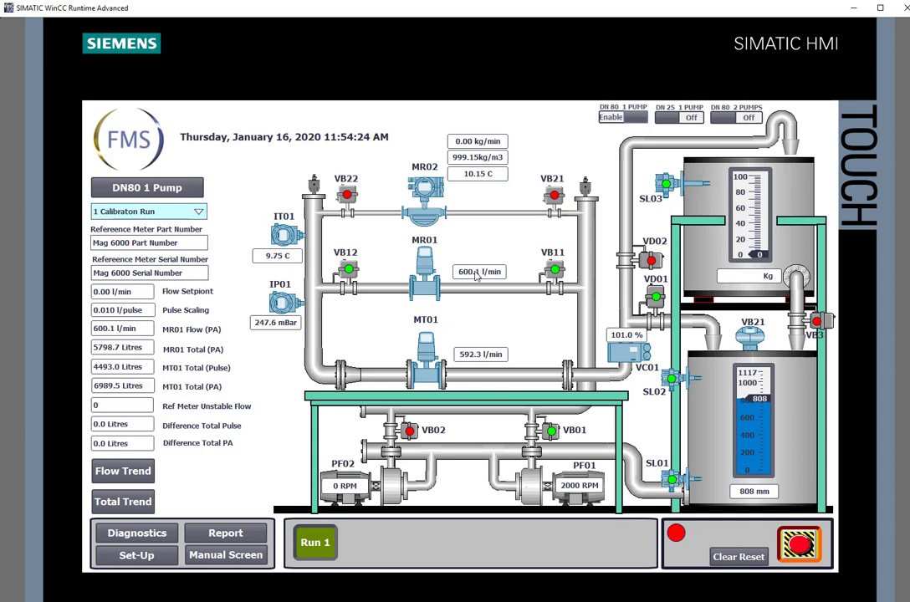
Open the DN 80 one-pump recipe and set PUMP 2 RPM to 2000.
left_click(124, 191)
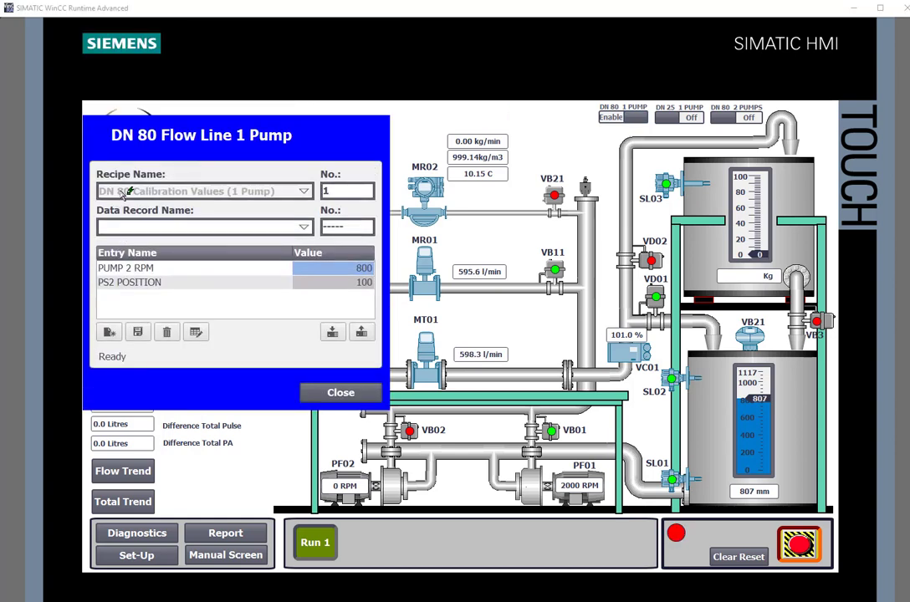
left_click(306, 227)
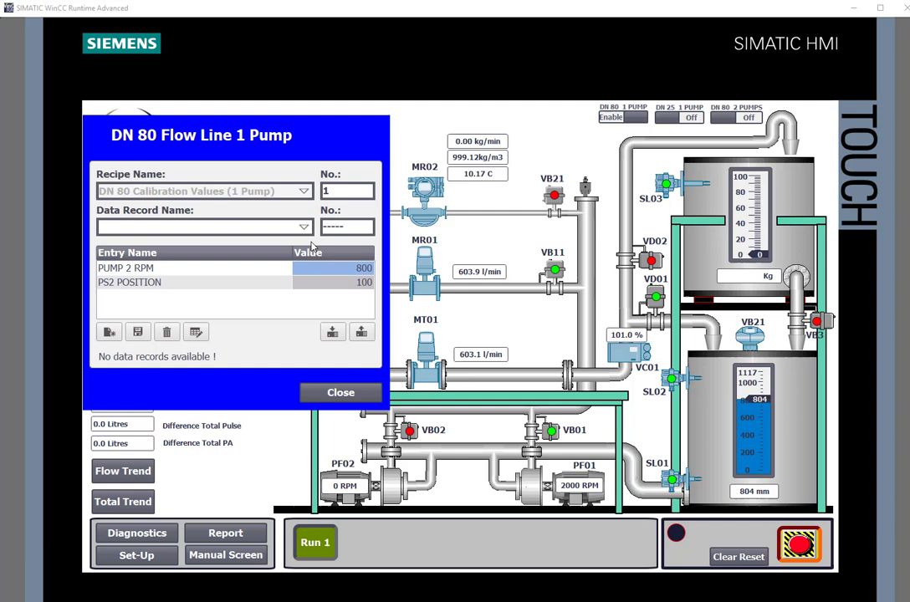
left_click(345, 274)
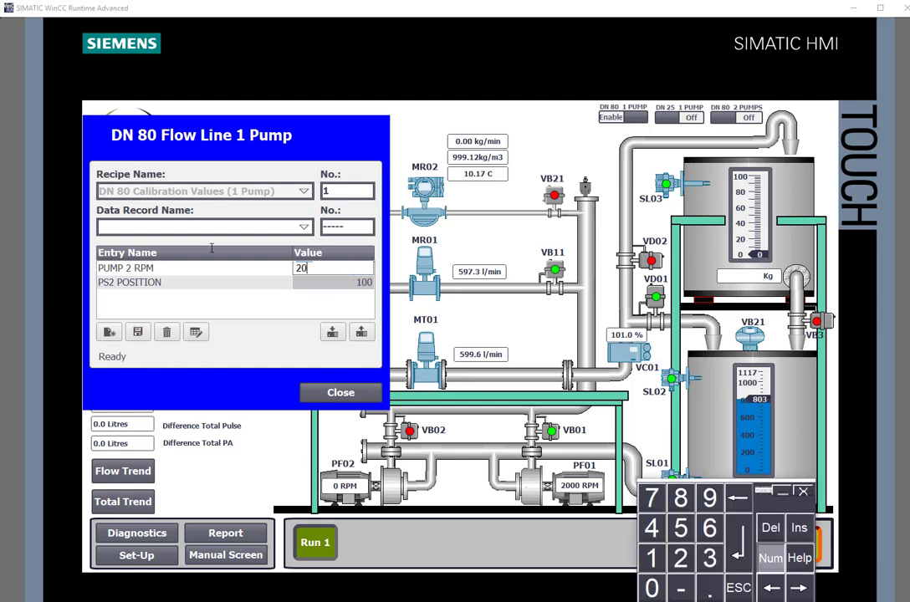
left_click(347, 282)
key("Up")
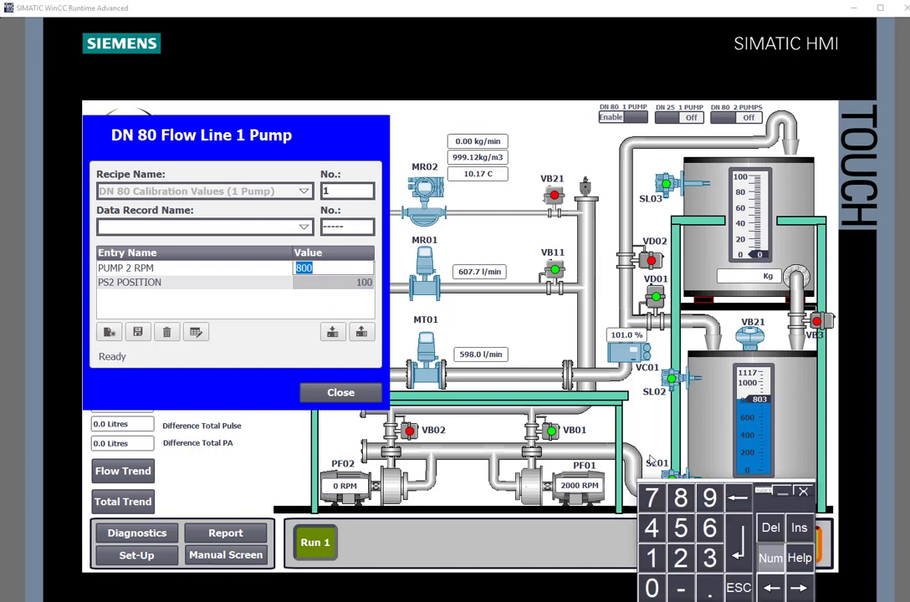
left_click(682, 559)
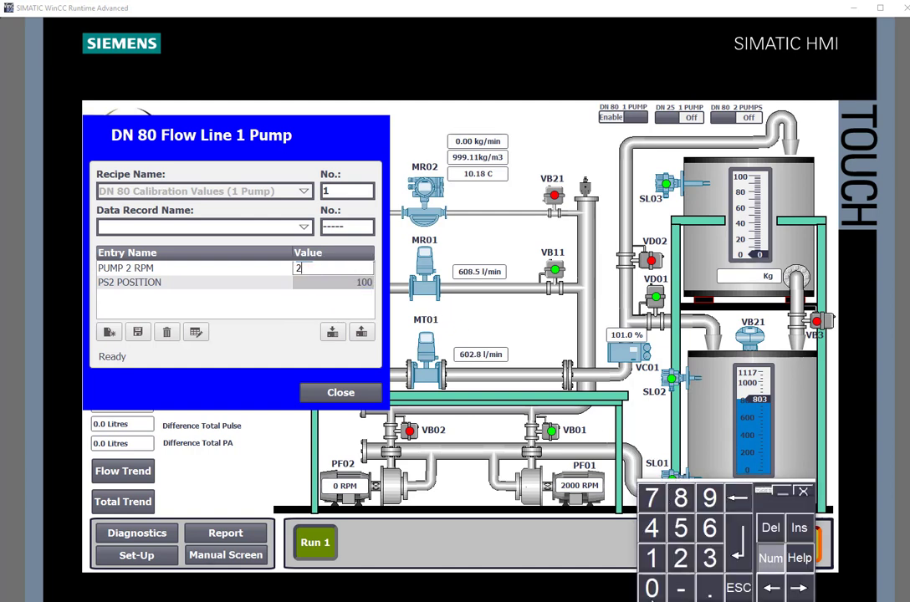
left_click(651, 588)
left_click(651, 588)
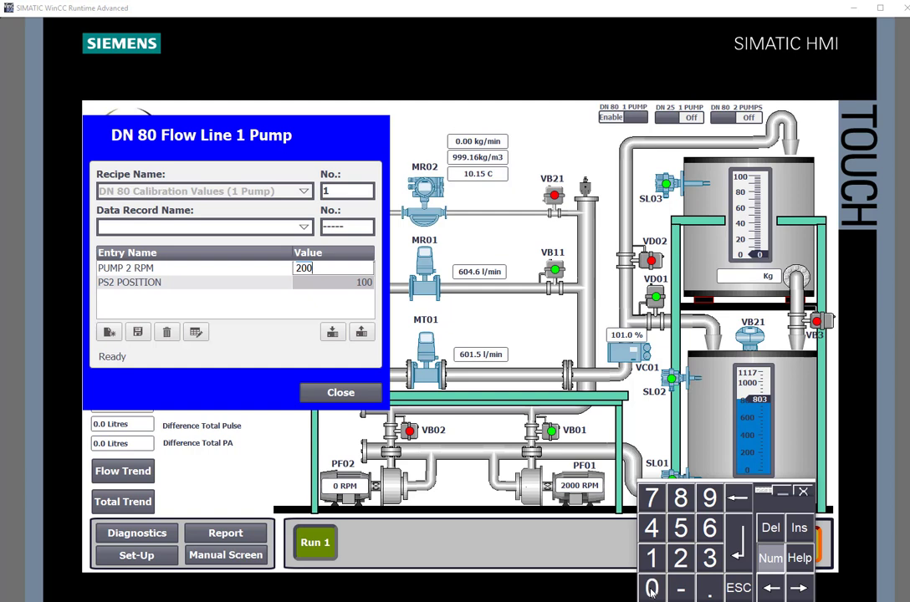
left_click(736, 552)
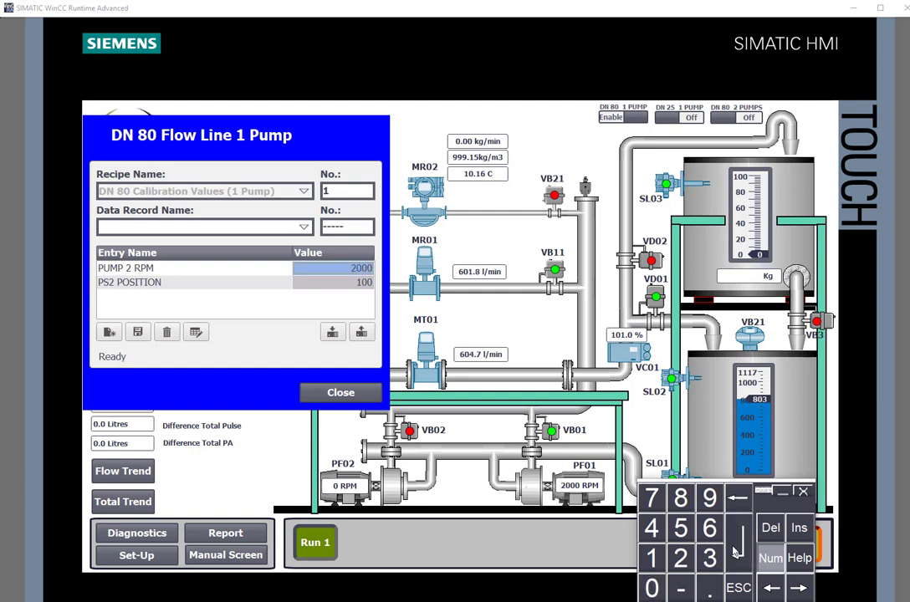
Set PS2 POSITION to 50, transfer the recipe to the PLC and save the data record.
left_click(352, 284)
type("5")
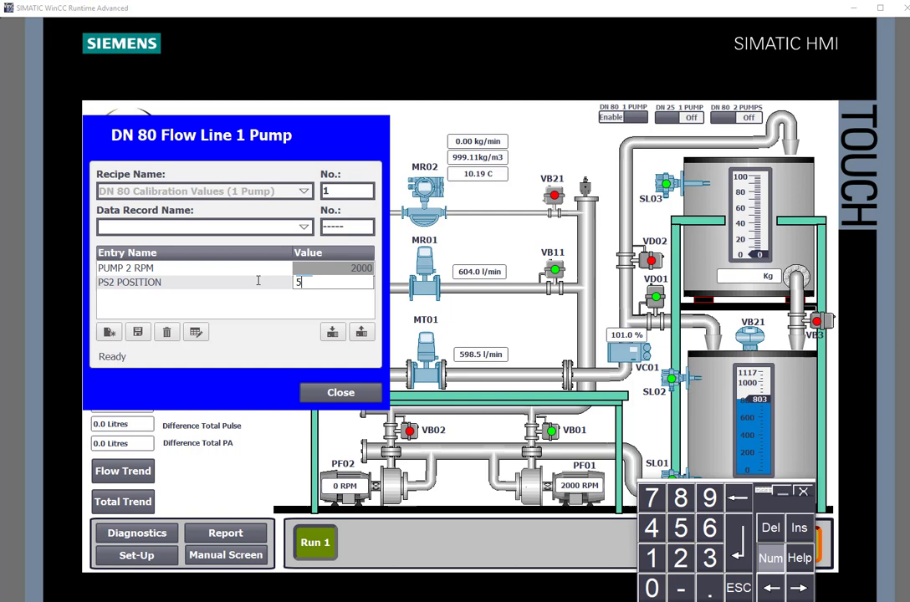
type("0")
left_click(742, 556)
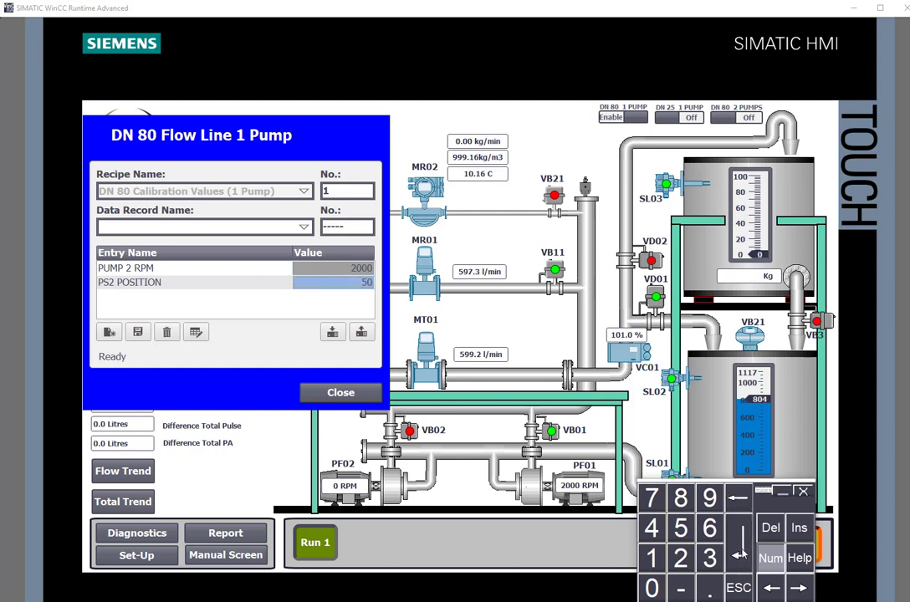
left_click(334, 333)
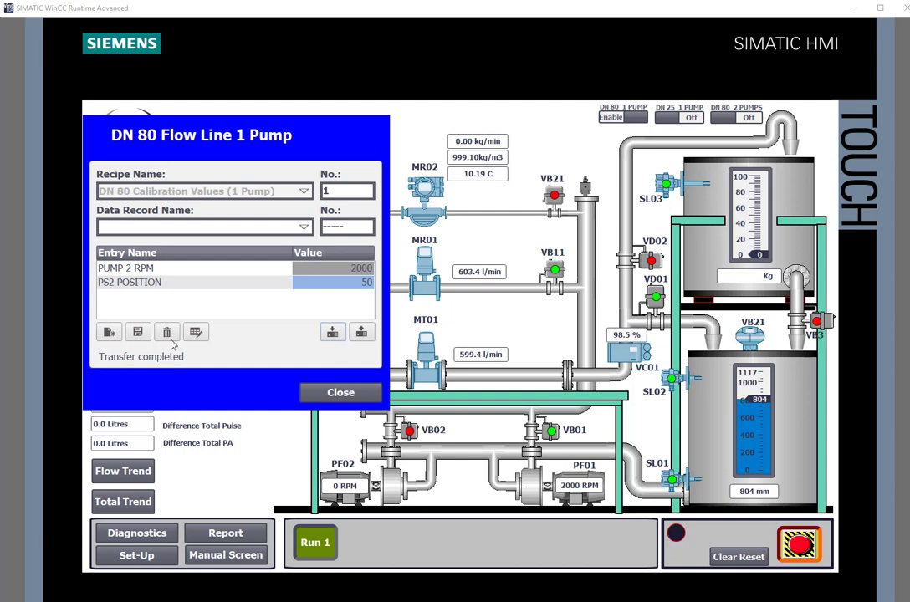
left_click(143, 336)
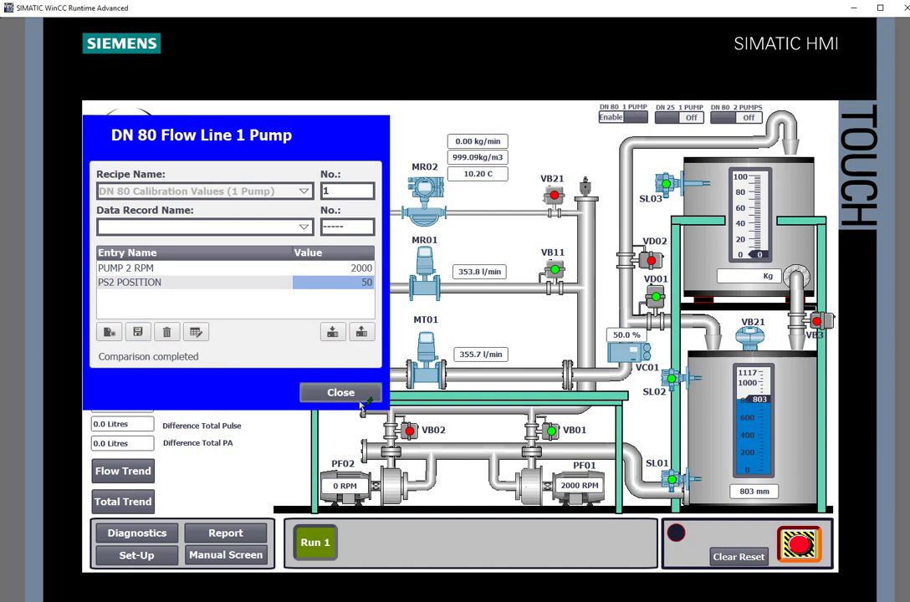
Close the recipe view, saving to the data record, then review the flow and total trend charts.
left_click(366, 398)
left_click(422, 357)
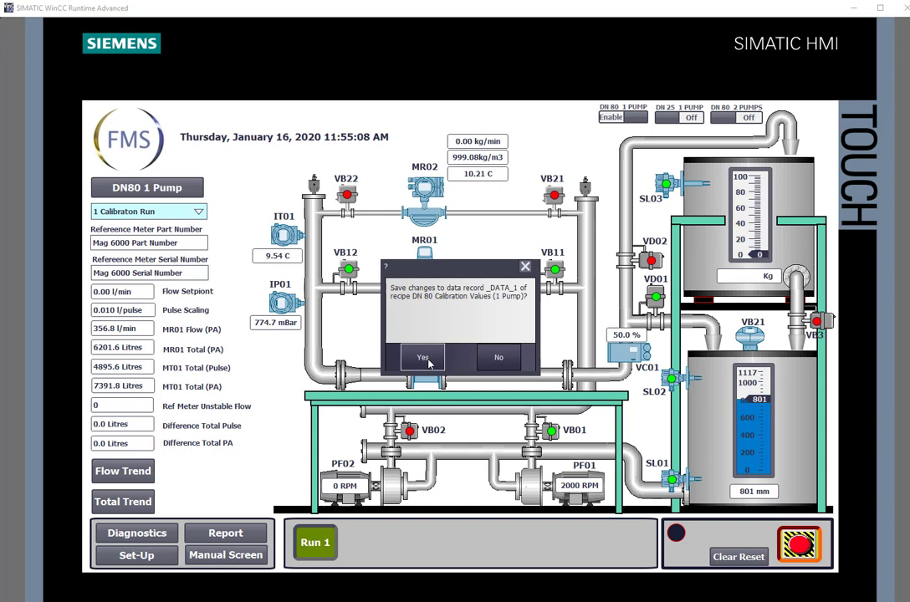
left_click(125, 471)
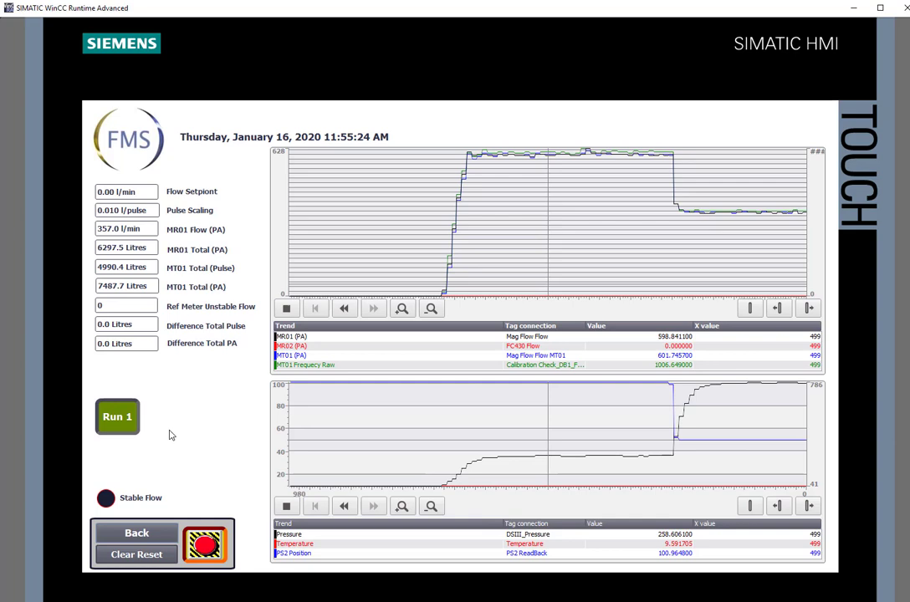
left_click(130, 533)
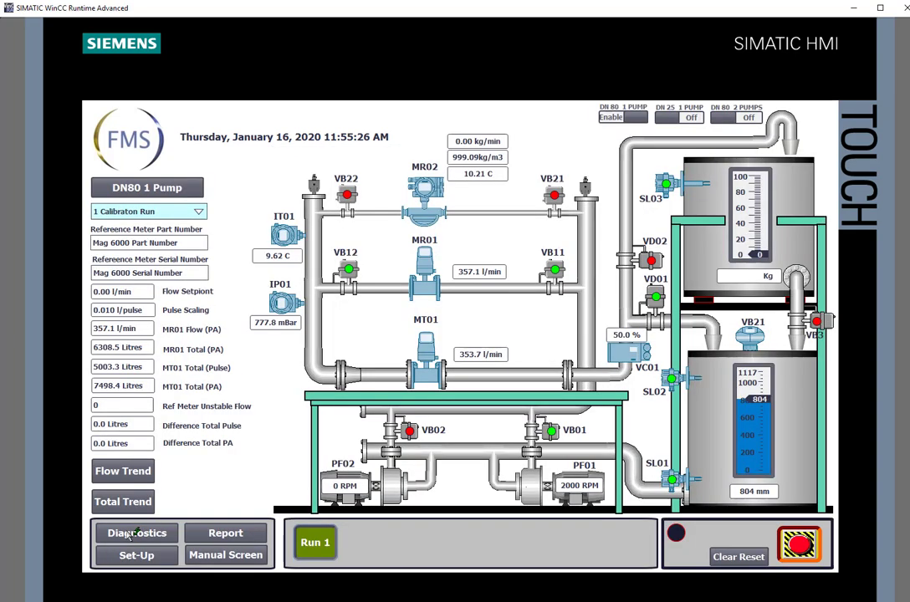
left_click(123, 499)
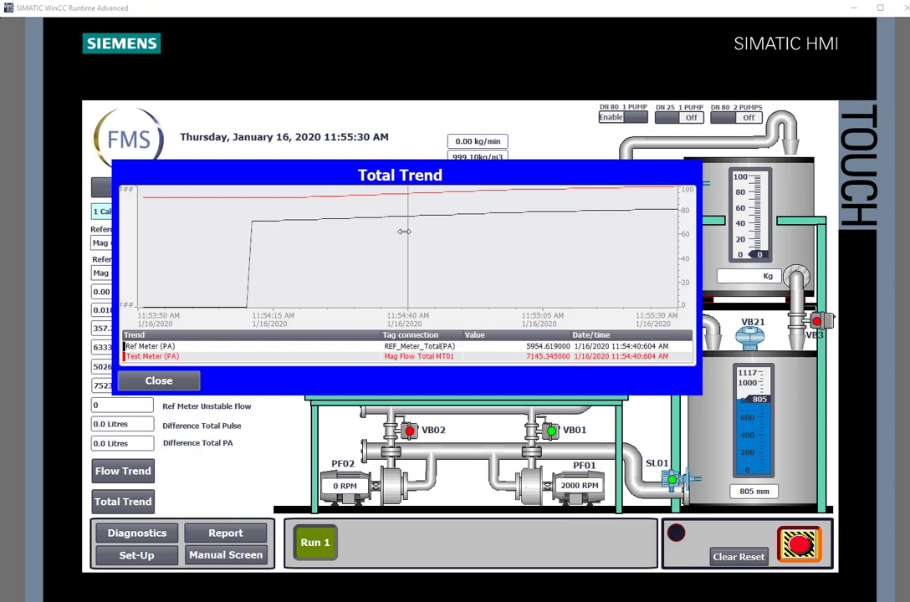
left_click(163, 382)
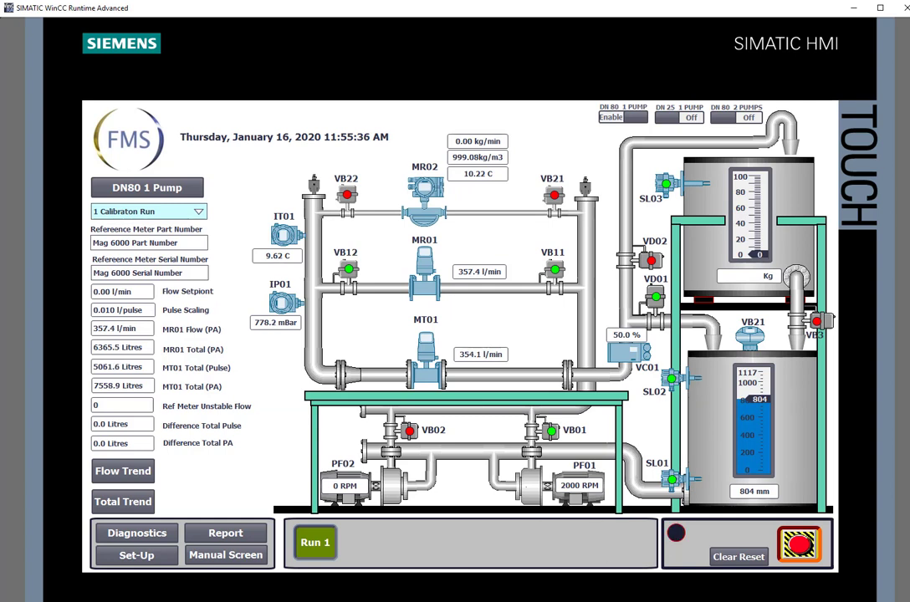
Start calibration Run 1 from the HMI runtime.
left_click(327, 545)
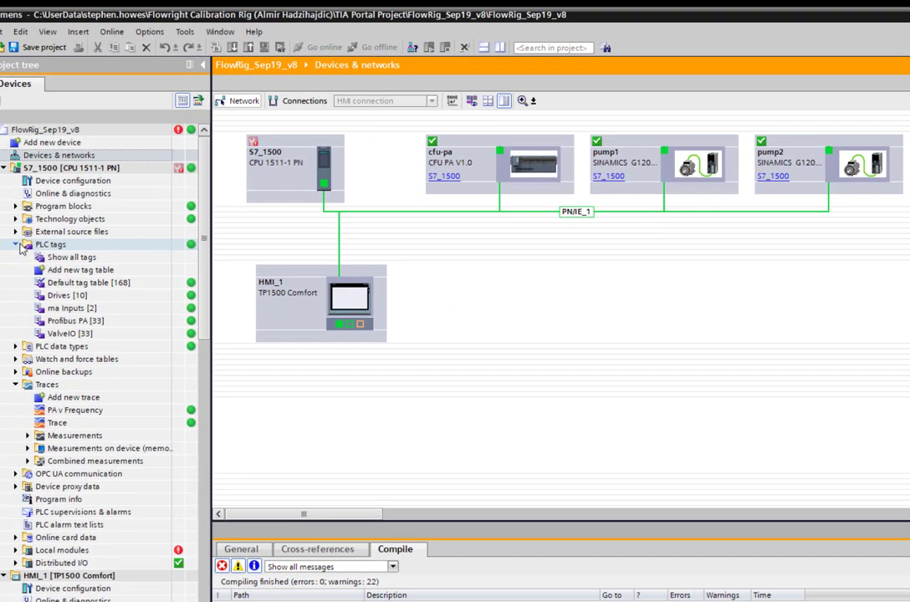
Collapse the PLC tags folder in the project tree to reveal the Traces entries.
left_click(16, 244)
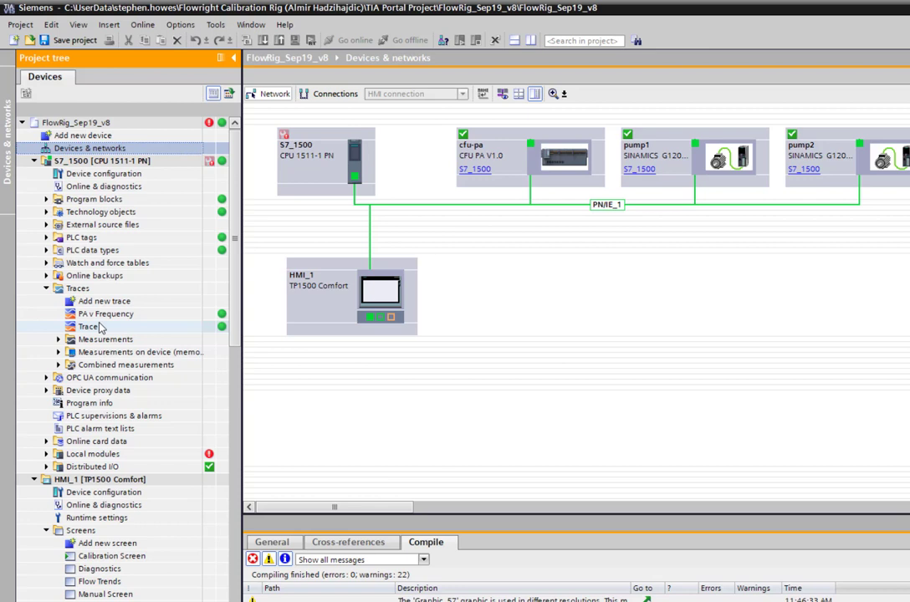
Select Traces > Trace and take the project offline from the S7_1500.
left_click(89, 326)
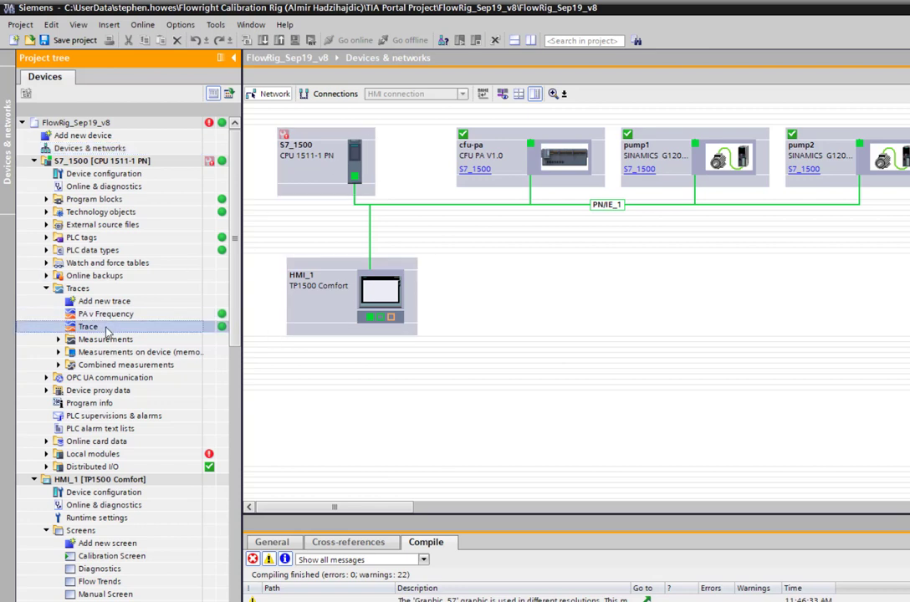
left_click(391, 40)
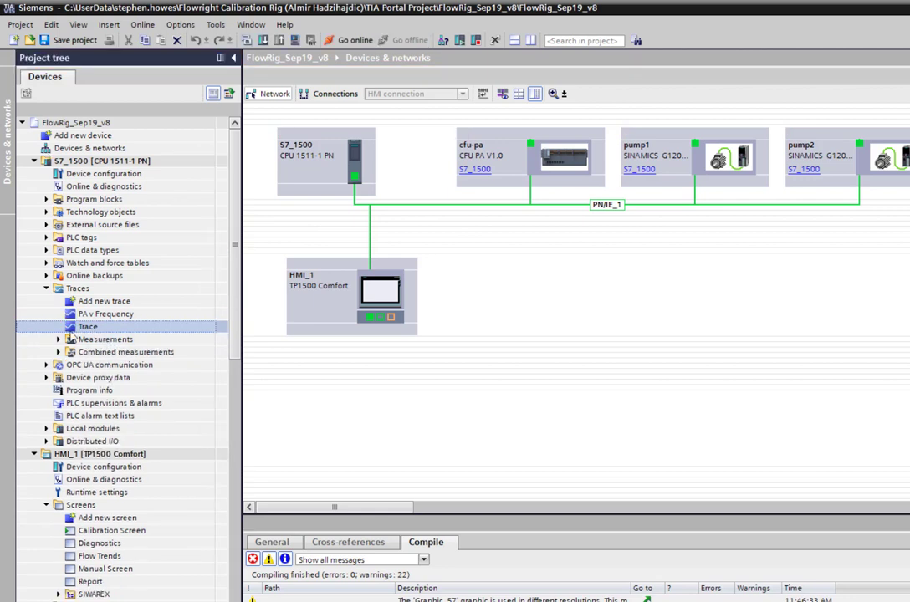
Open the PA v Frequency configuration and check Trigger and Sampling, keeping recording every 10 Main cycles.
double_click(117, 314)
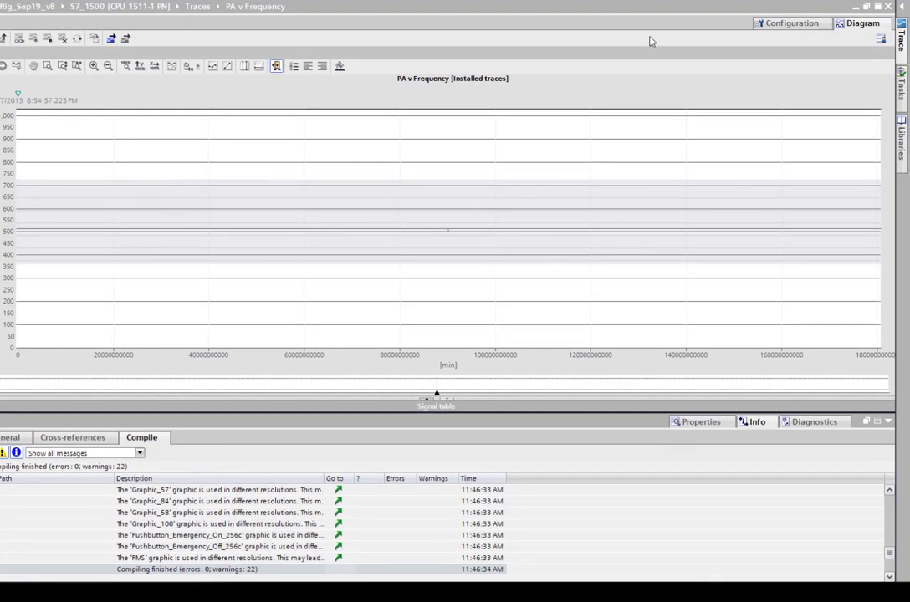
left_click(771, 26)
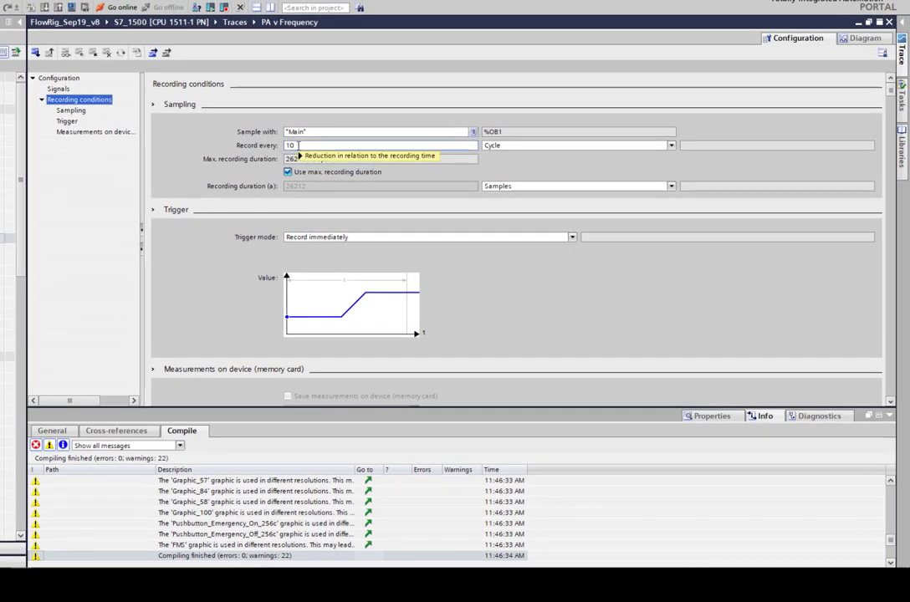
mouse_move(298, 145)
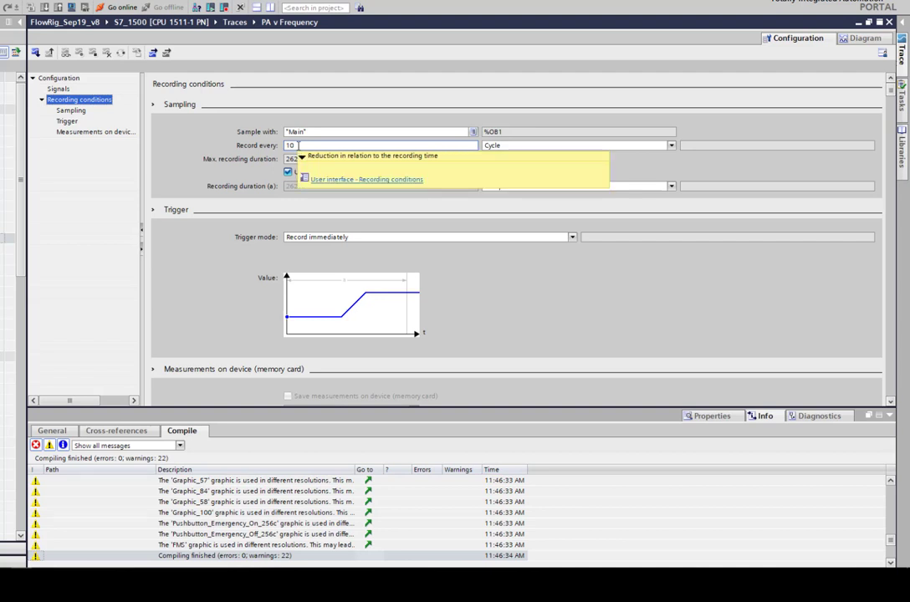
left_click(66, 122)
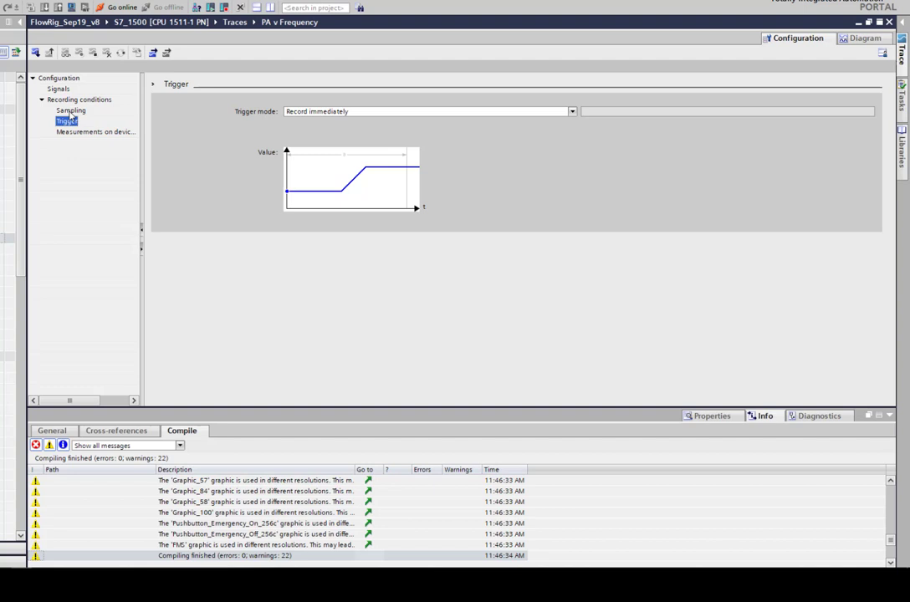
left_click(71, 111)
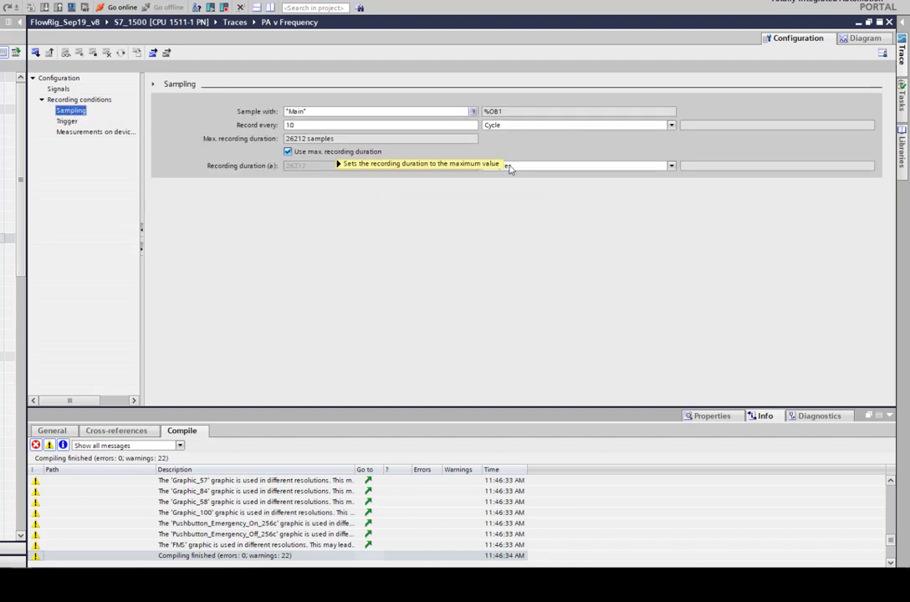
left_click(671, 125)
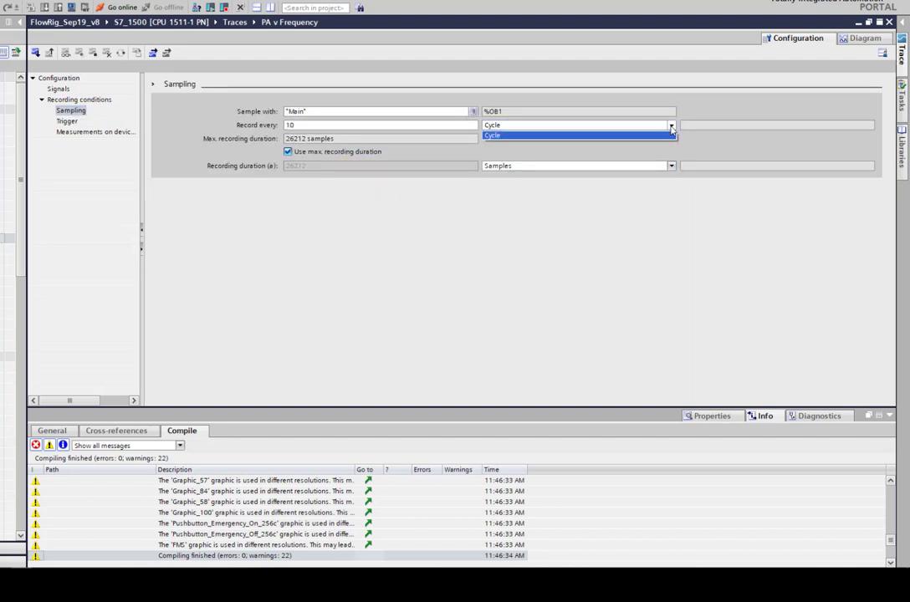
left_click(671, 126)
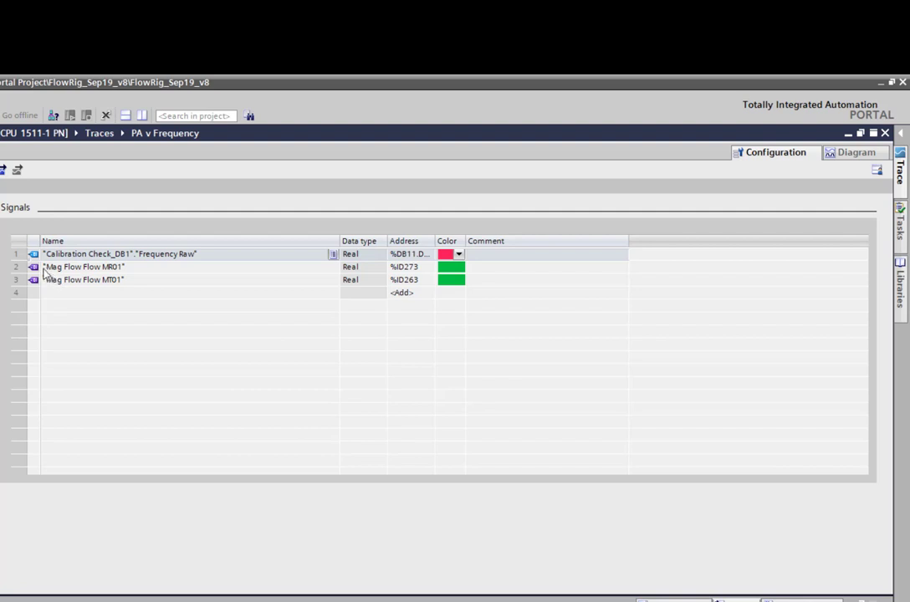
Colour the MR01 signal blue, then go online and overwrite the installed trace on the S7_1500.
left_click(13, 266)
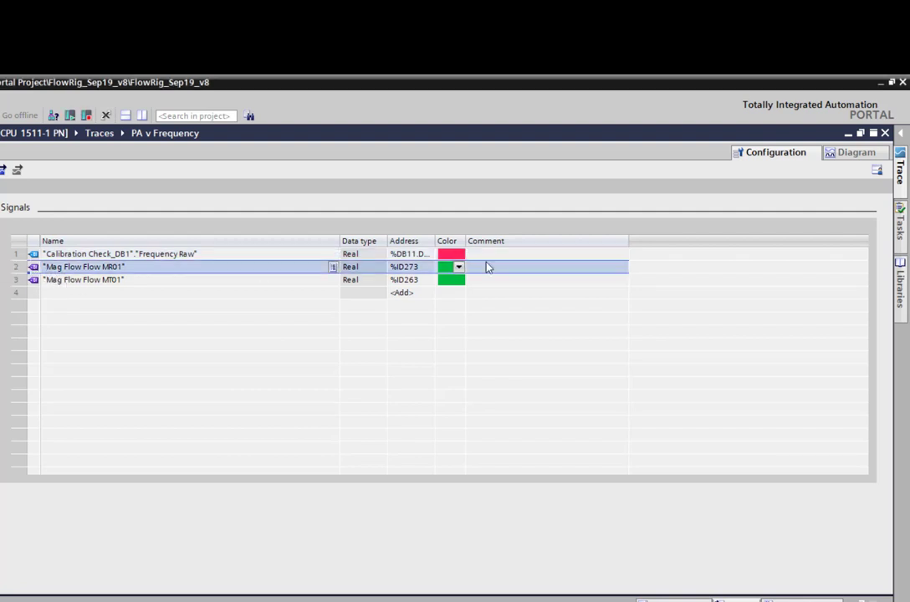
left_click(459, 267)
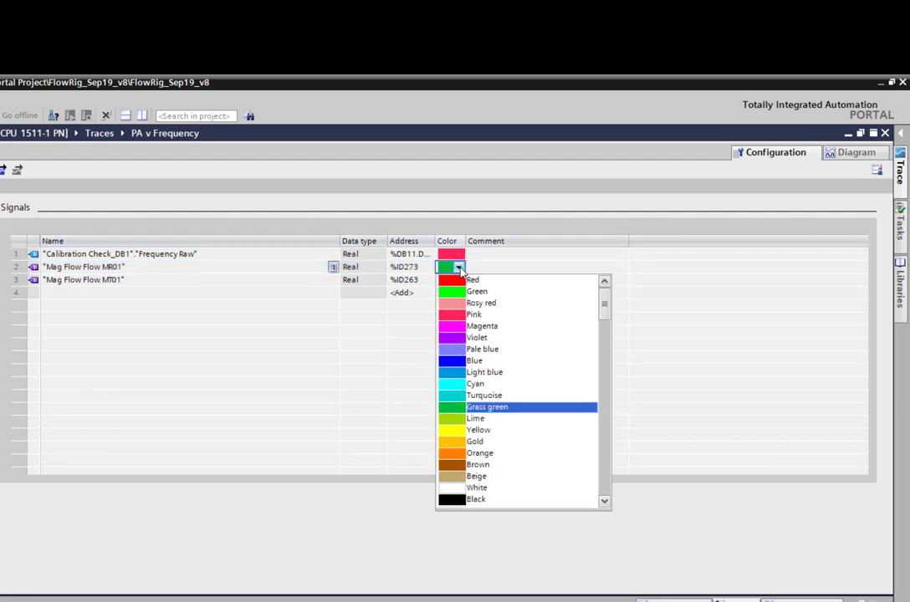
left_click(468, 361)
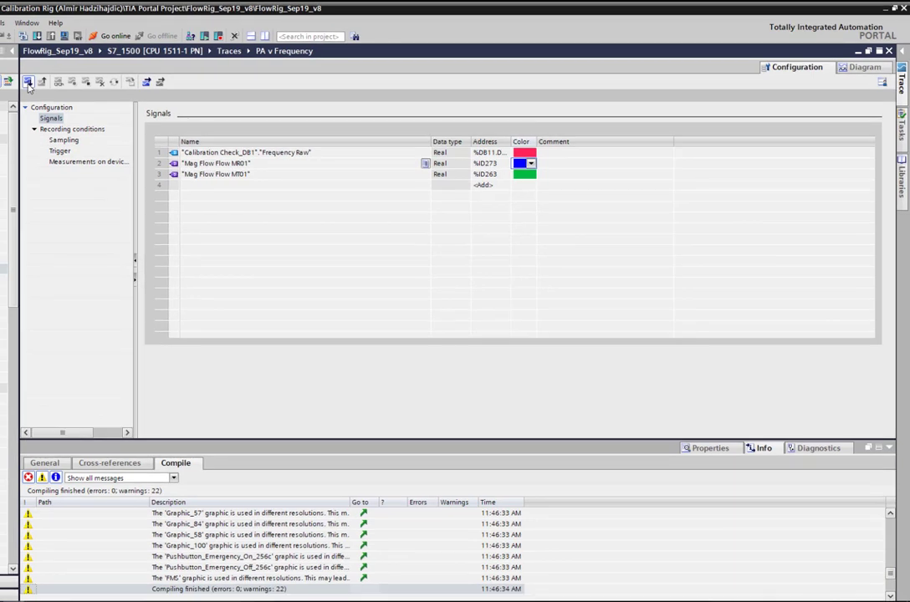
left_click(28, 82)
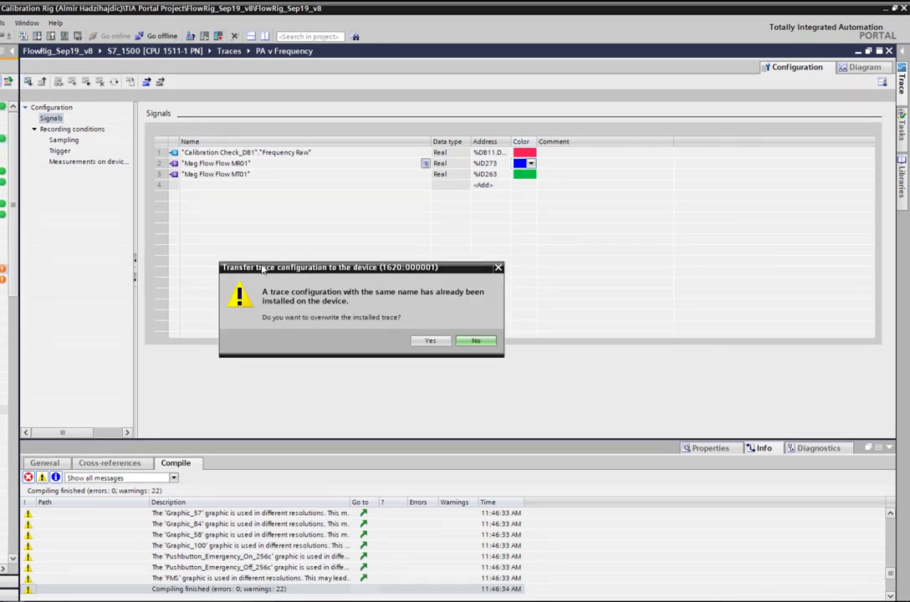
left_click(439, 341)
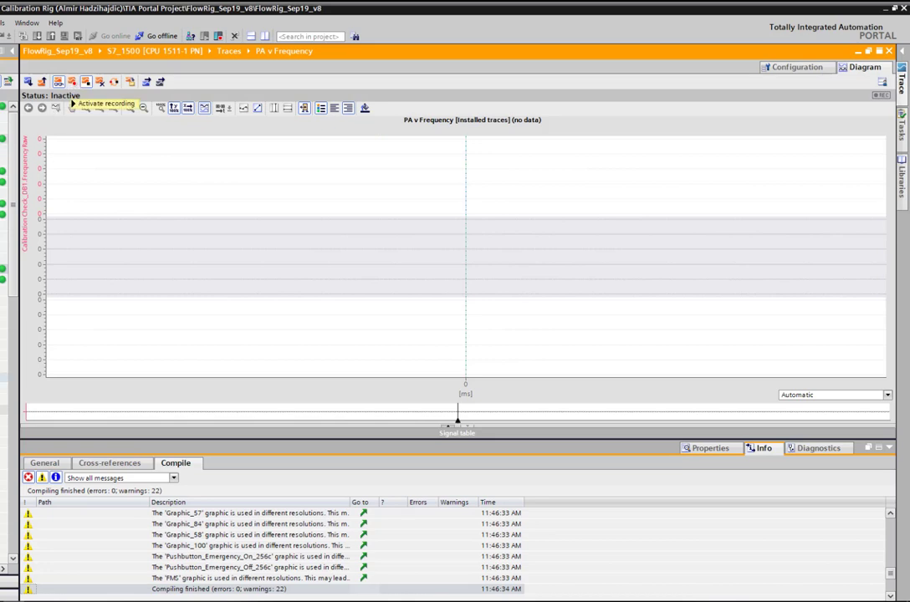
Enable the DN 80 1 pump in the HMI runtime, minimize it and activate trace recording.
key("alt+Tab")
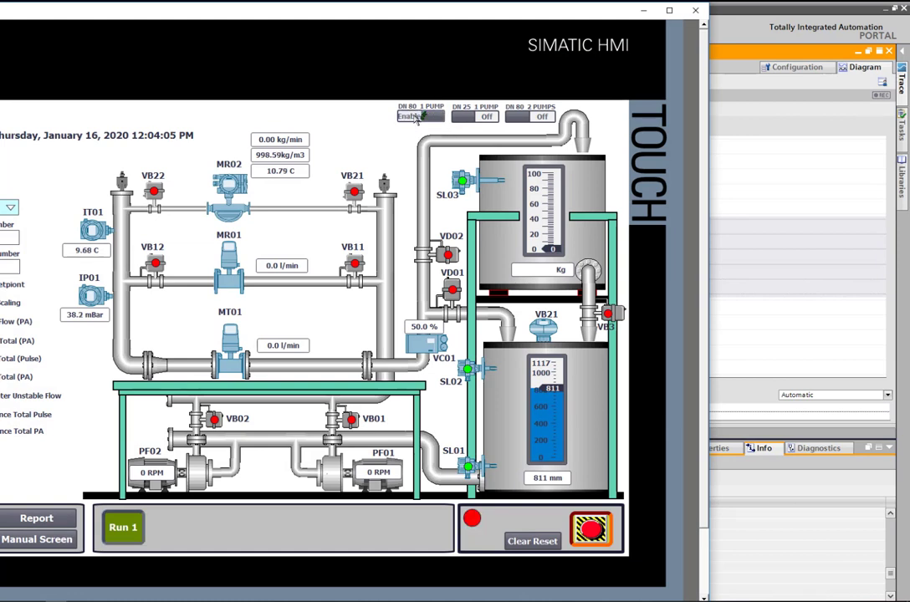
left_click(415, 119)
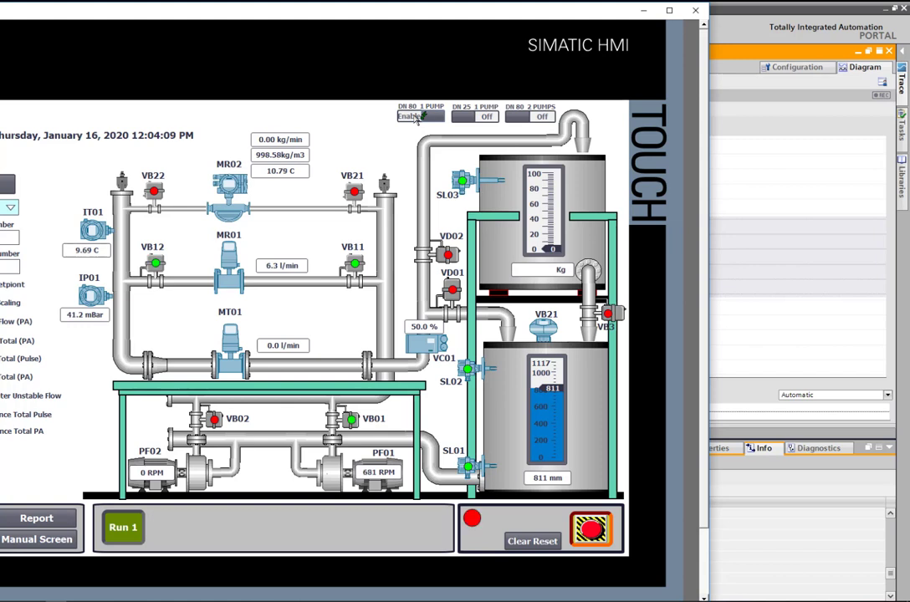
left_click(645, 12)
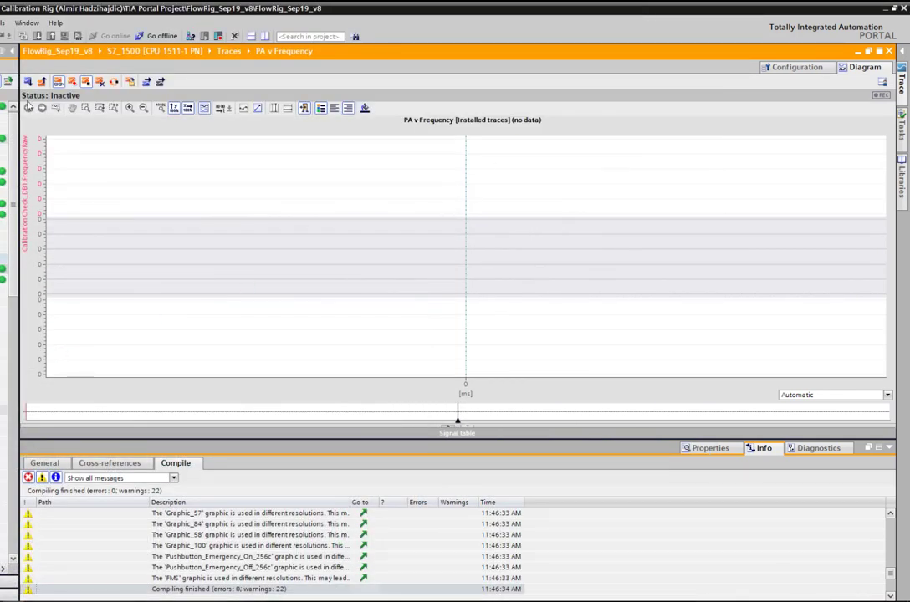
left_click(71, 83)
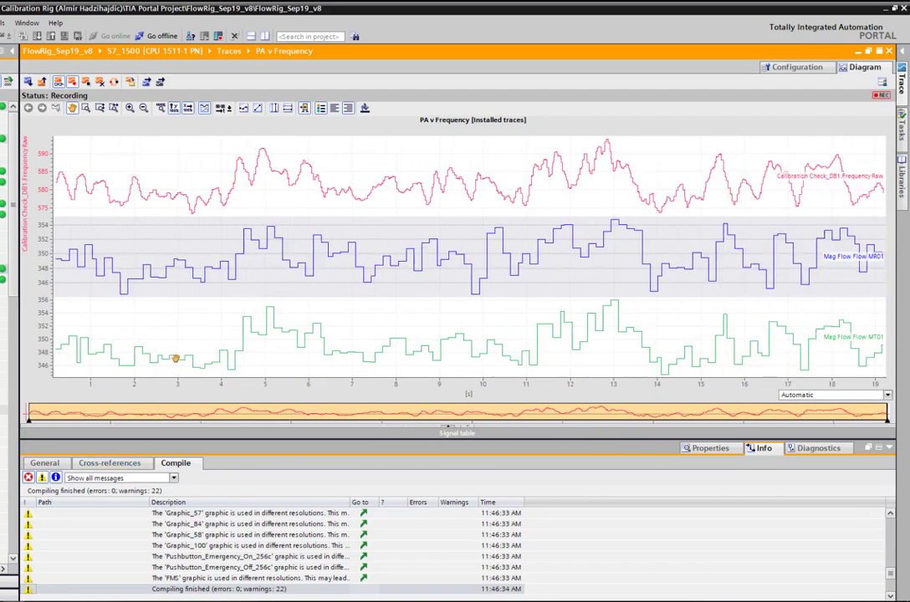
After the trace records for a while, switch back to the WinCC Runtime's DN 80 recipe view.
key("alt+Tab")
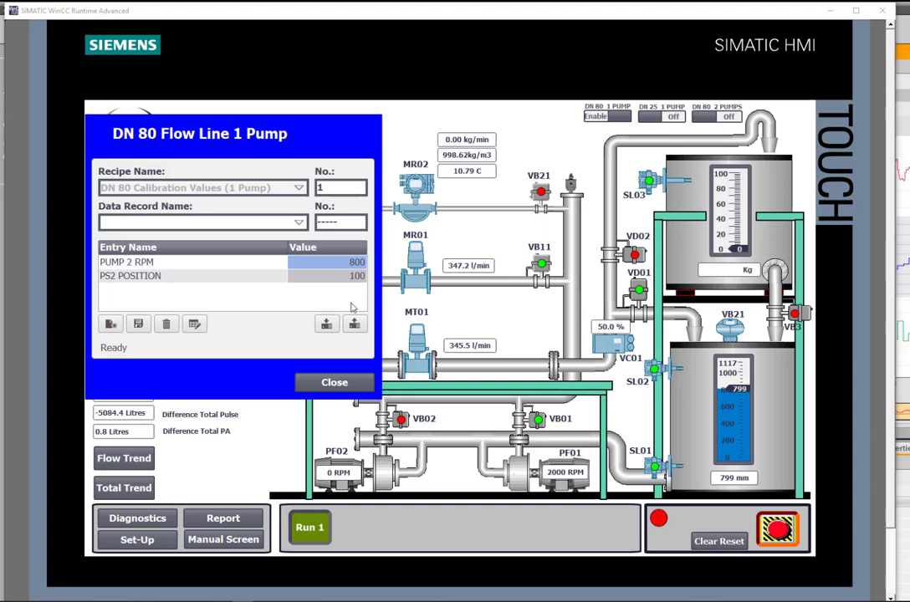
Write the DN 80 Flow Line 1 Pump recipe to the PLC and switch to the DN80 1 Pump recipe.
left_click(327, 324)
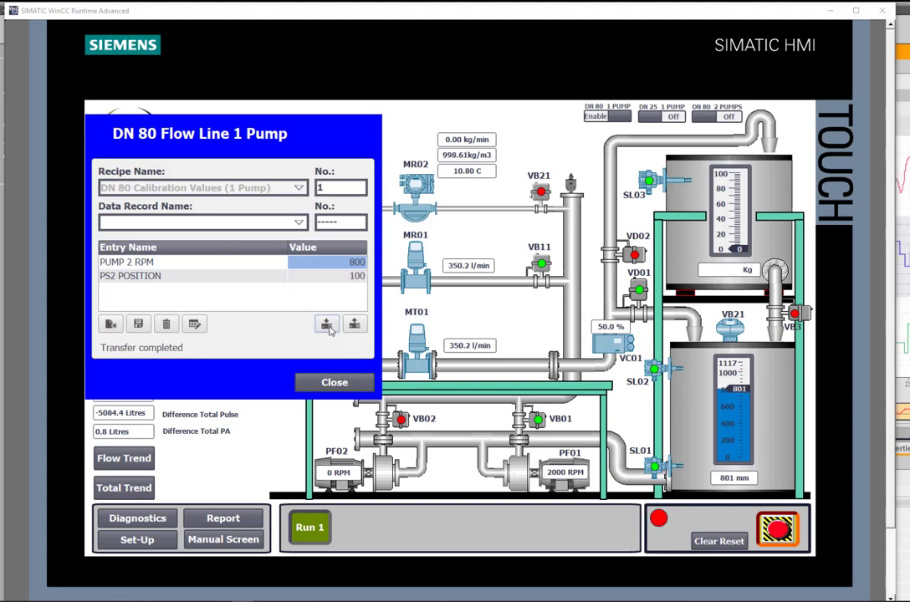
left_click(335, 383)
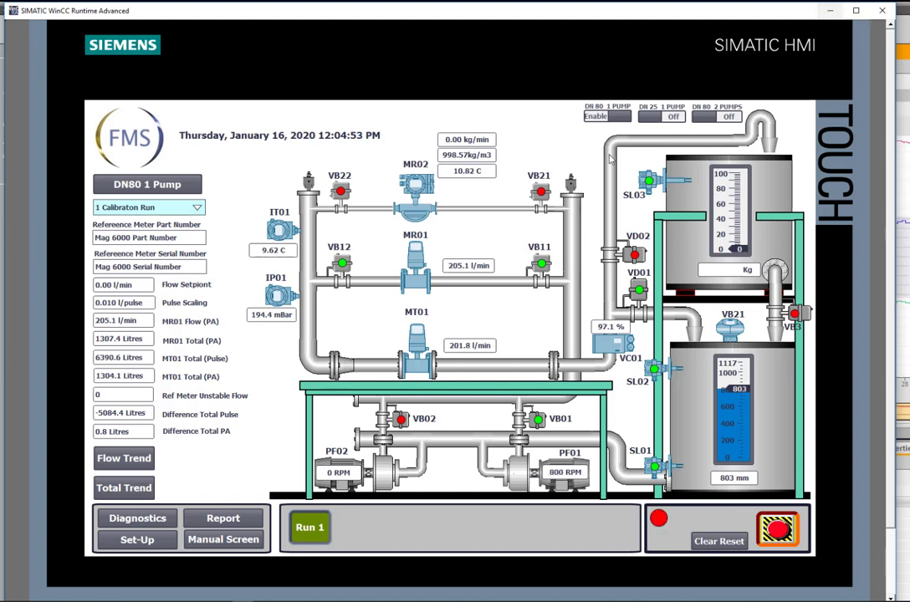
left_click(147, 183)
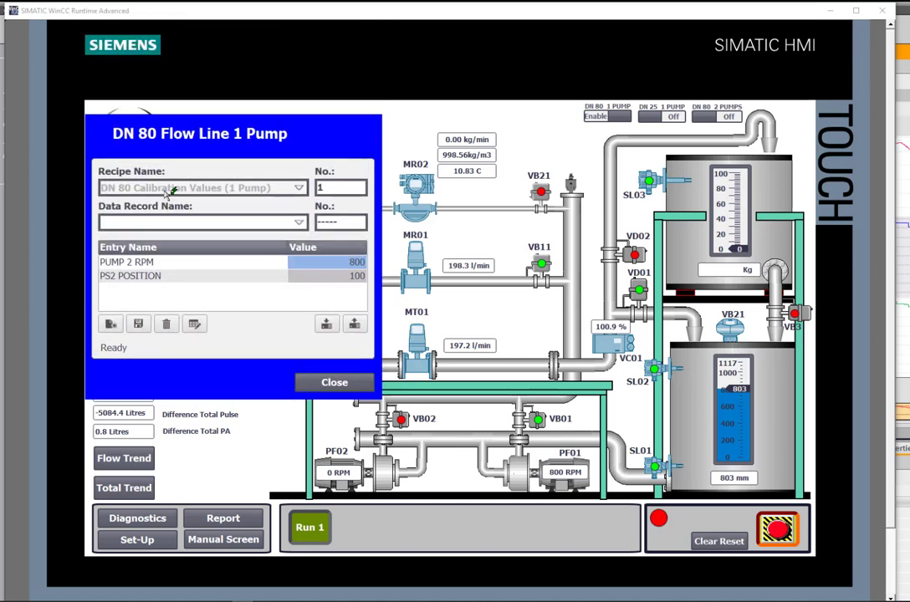
Set PUMP 2 RPM to 2000, write it to the PLC, and minimize the runtime.
left_click(348, 262)
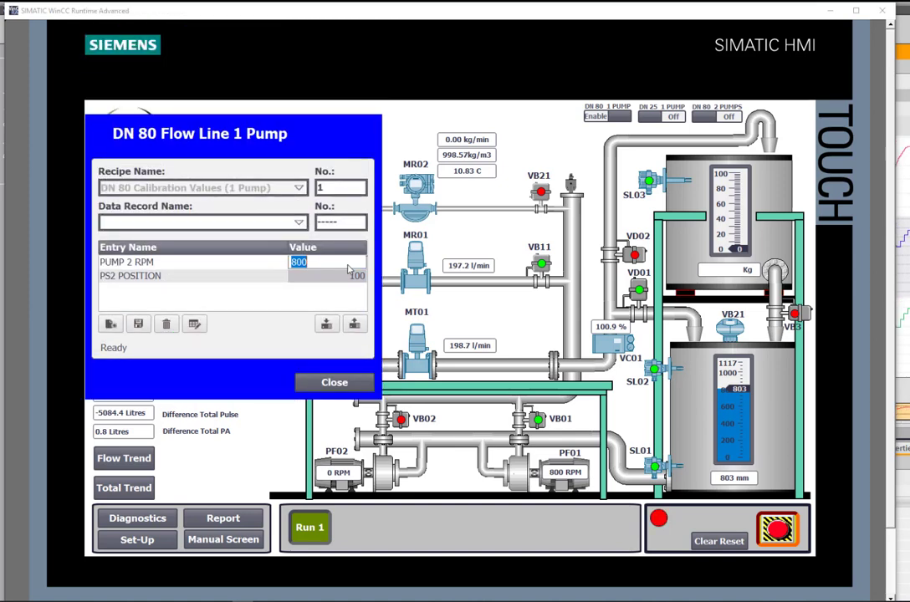
type("2000")
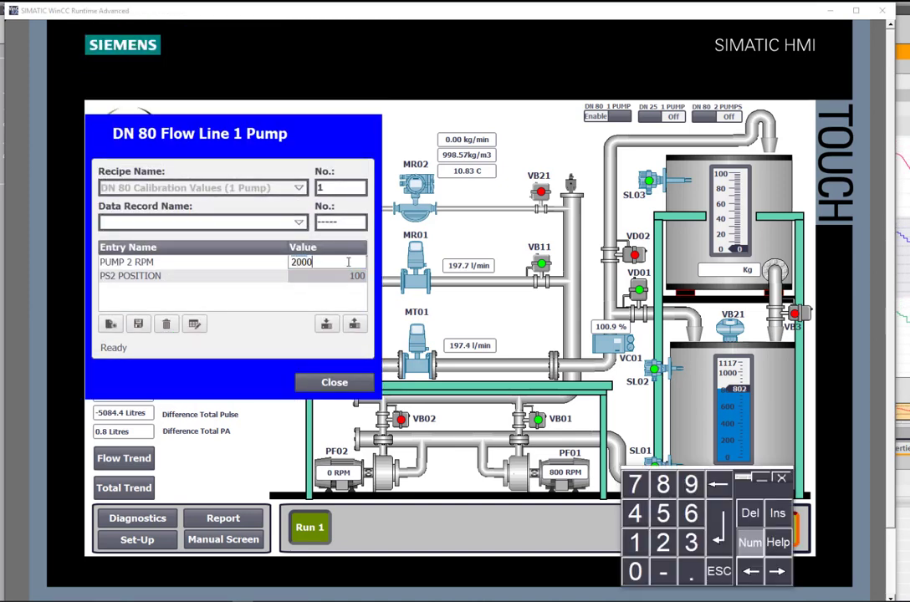
key("Return")
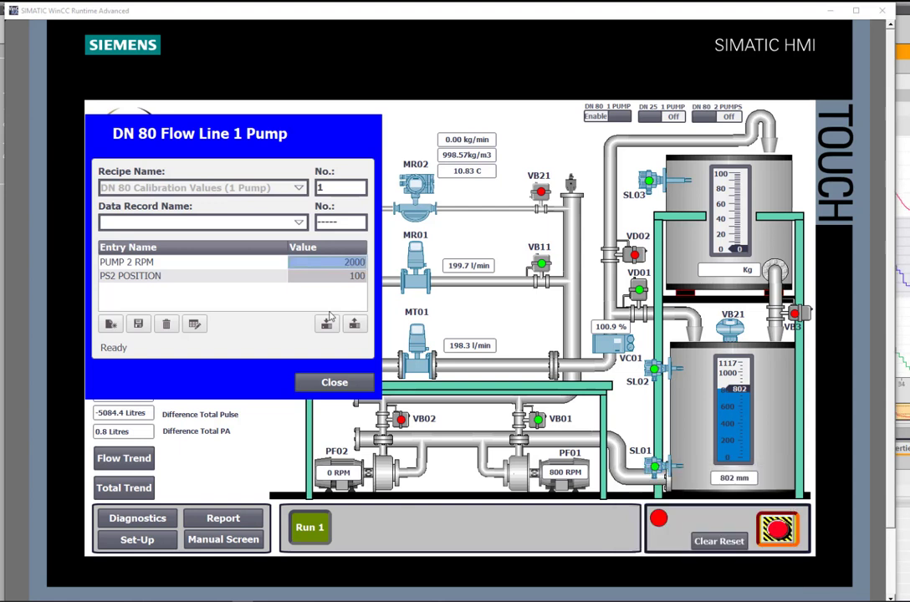
left_click(328, 326)
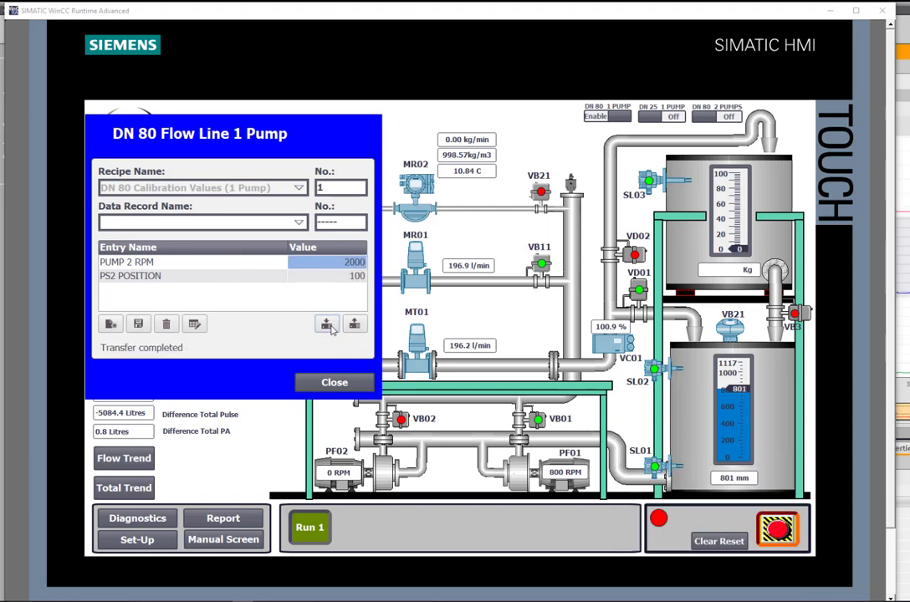
left_click(829, 11)
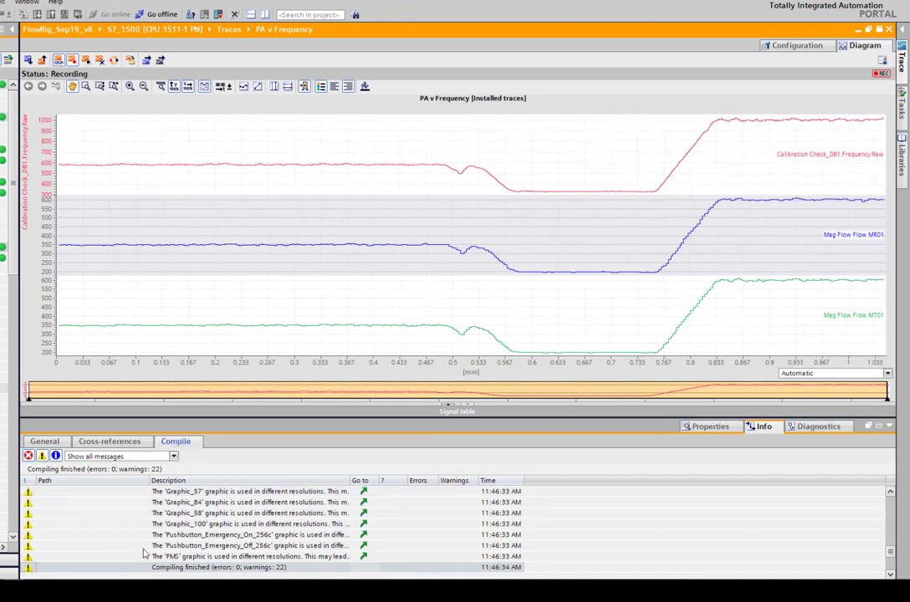
Change PUMP 2 RPM to 1000 and write it to the PLC, checking the trace in between.
key("alt+Tab")
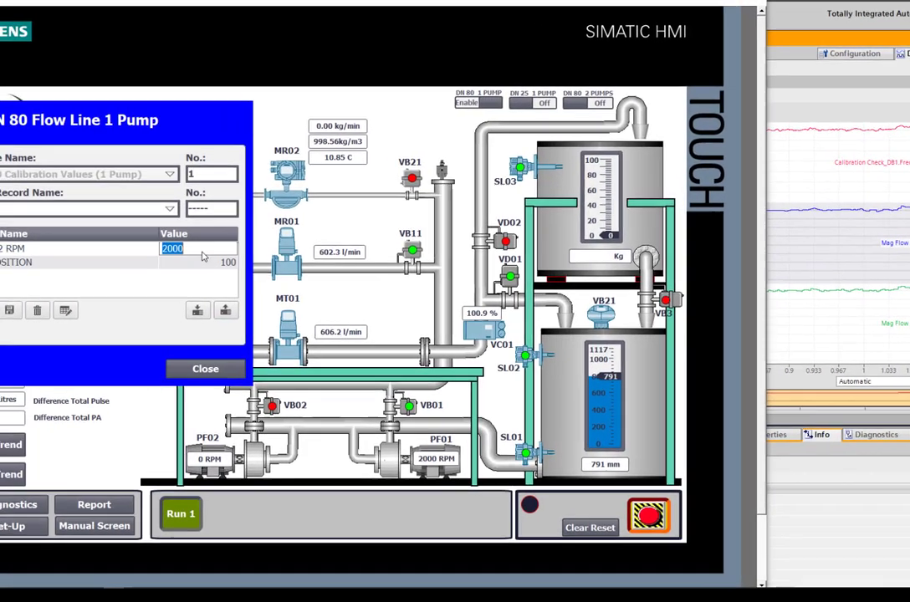
left_click(144, 246)
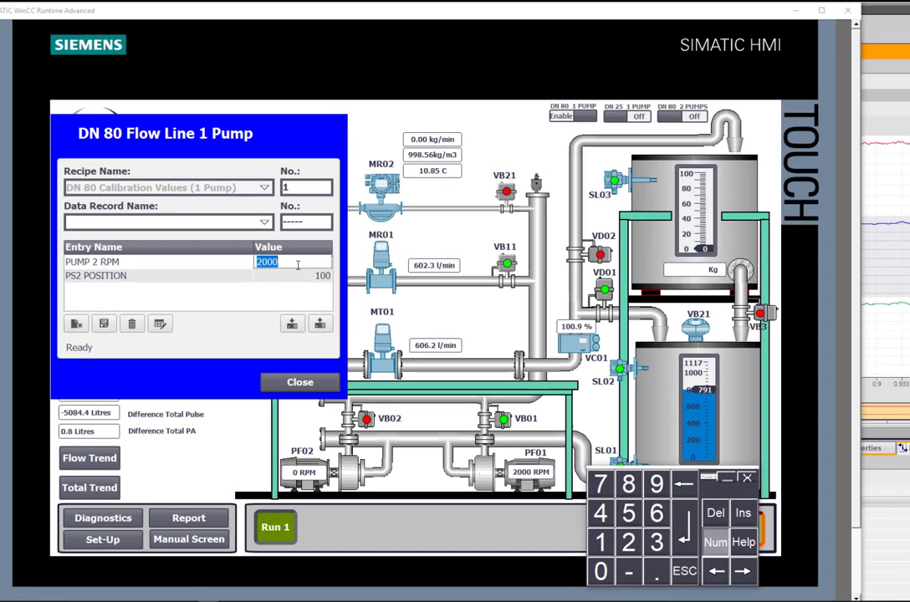
type("1000")
key("Return")
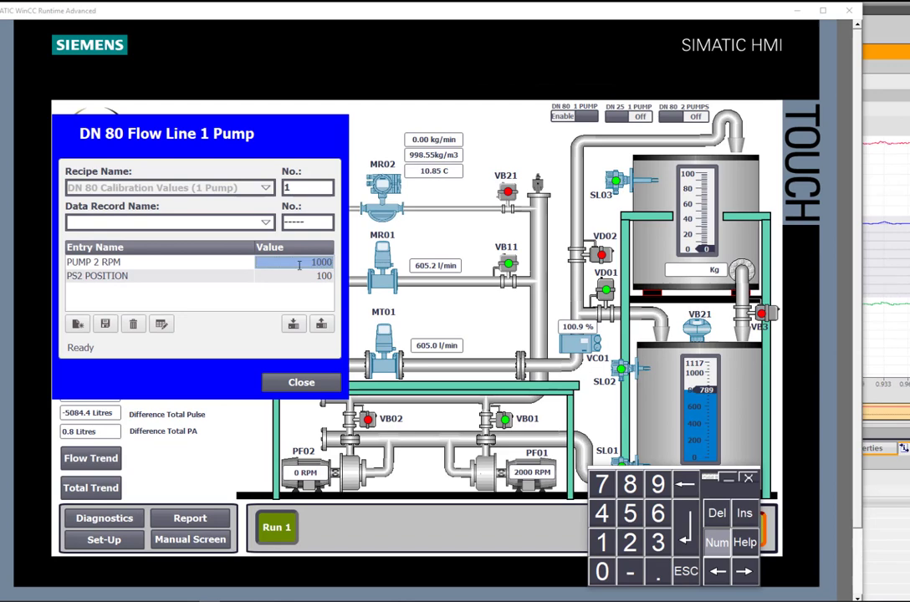
left_click(293, 323)
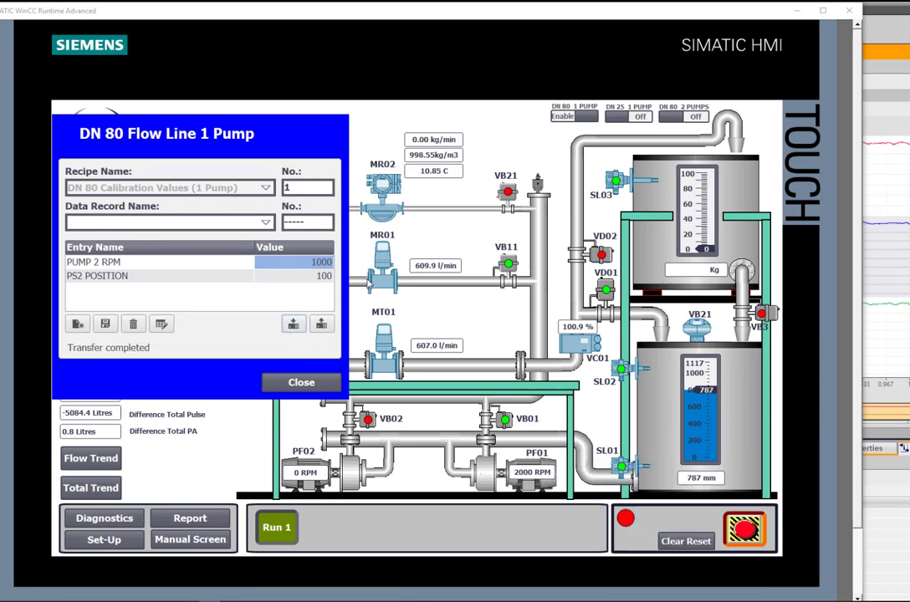
left_click(796, 15)
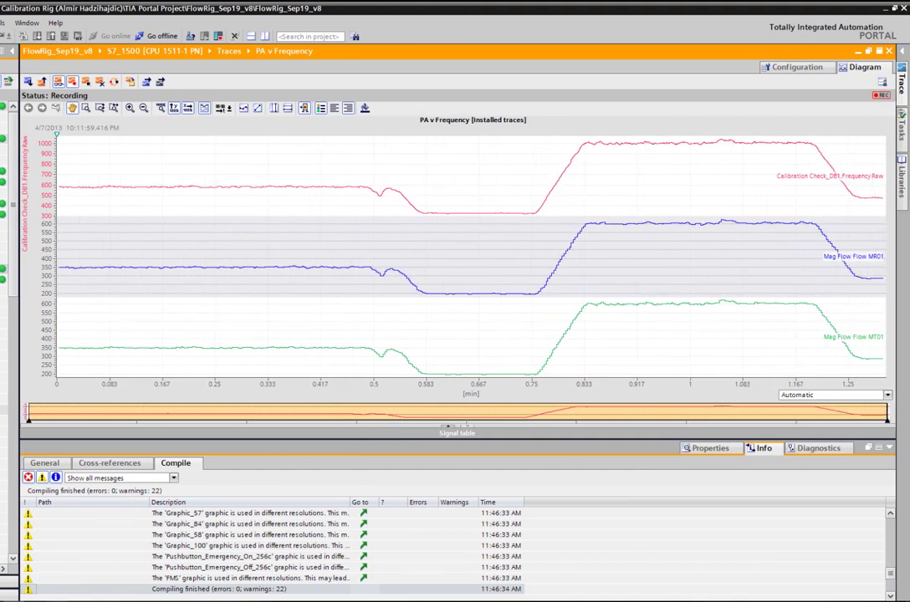
left_click(87, 599)
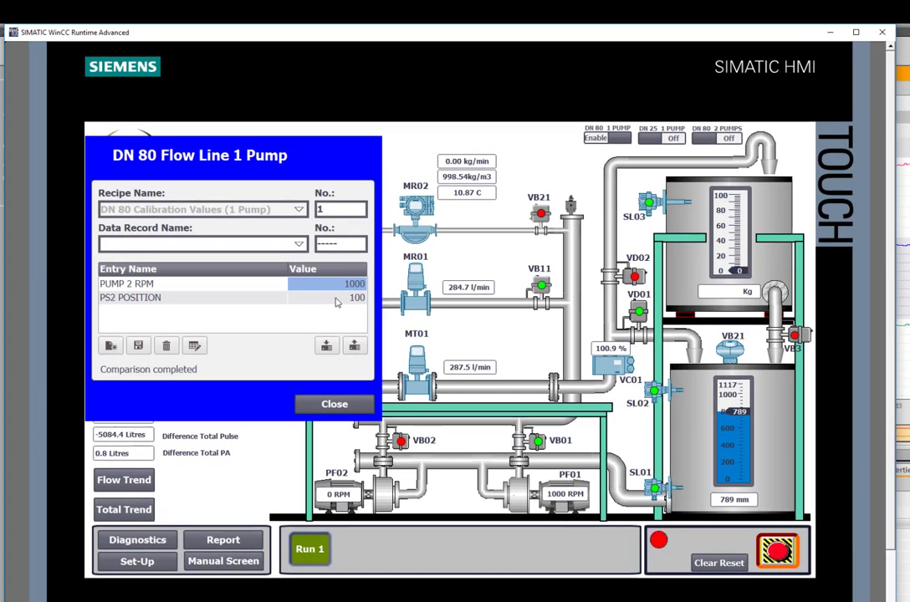
Close the pump recipe, dismiss the save prompt, and switch the DN 80 1 pump Off.
left_click(355, 403)
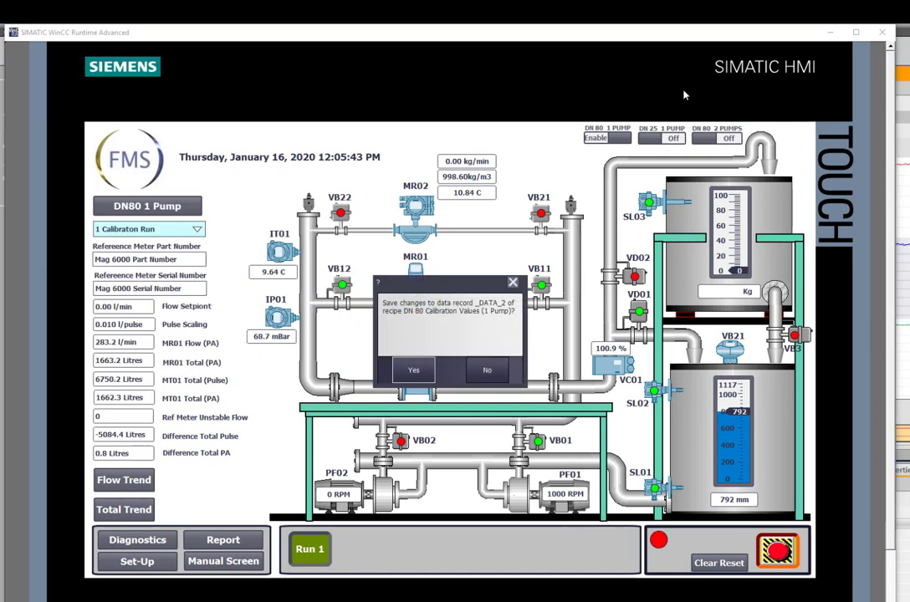
left_click(487, 369)
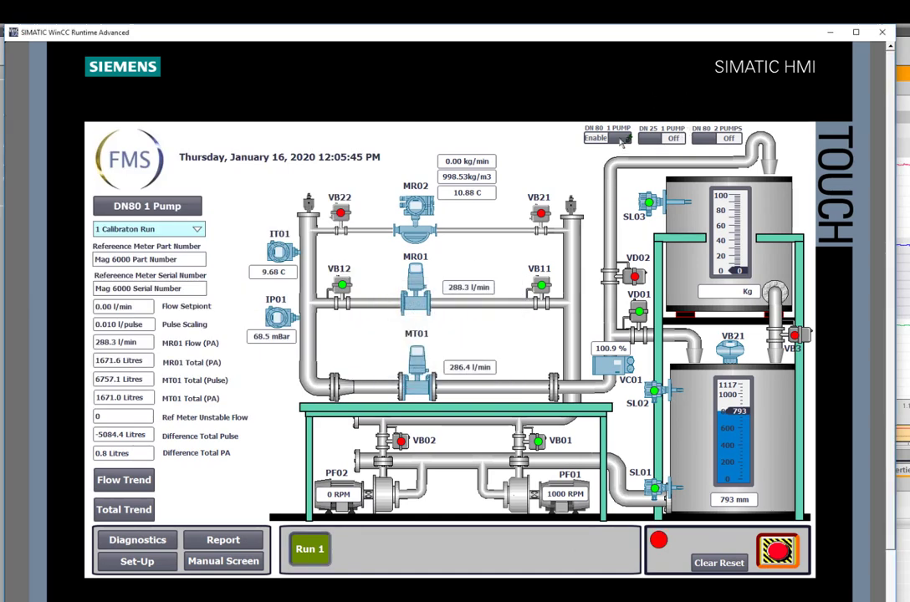
left_click(618, 139)
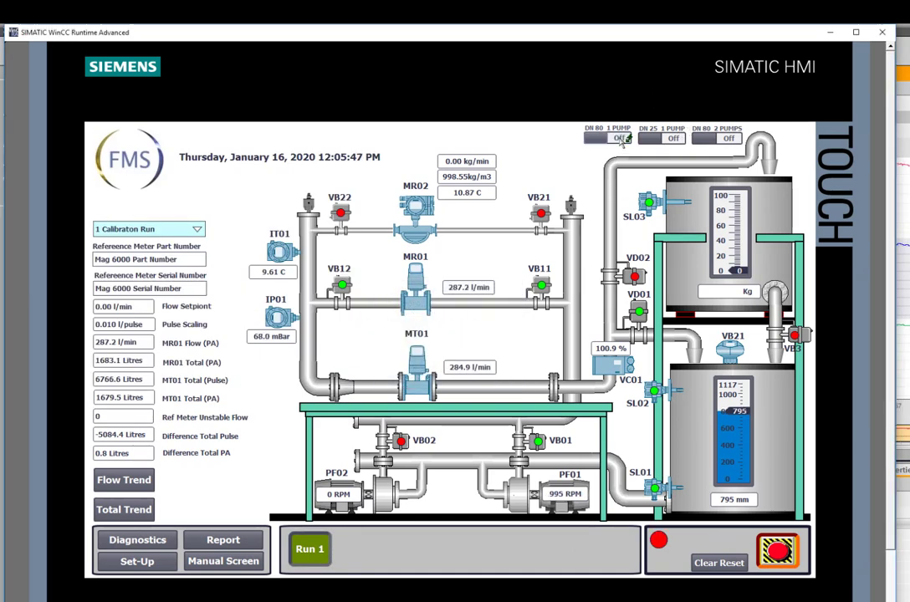
Stop the PA v Frequency trace recording in TIA Portal and pick the zoom tool.
left_click(830, 32)
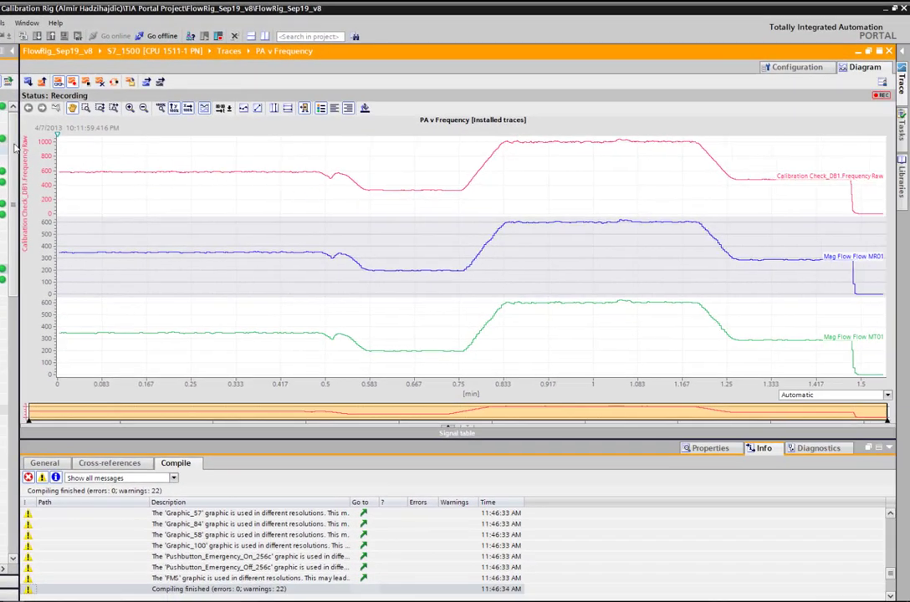
left_click(86, 82)
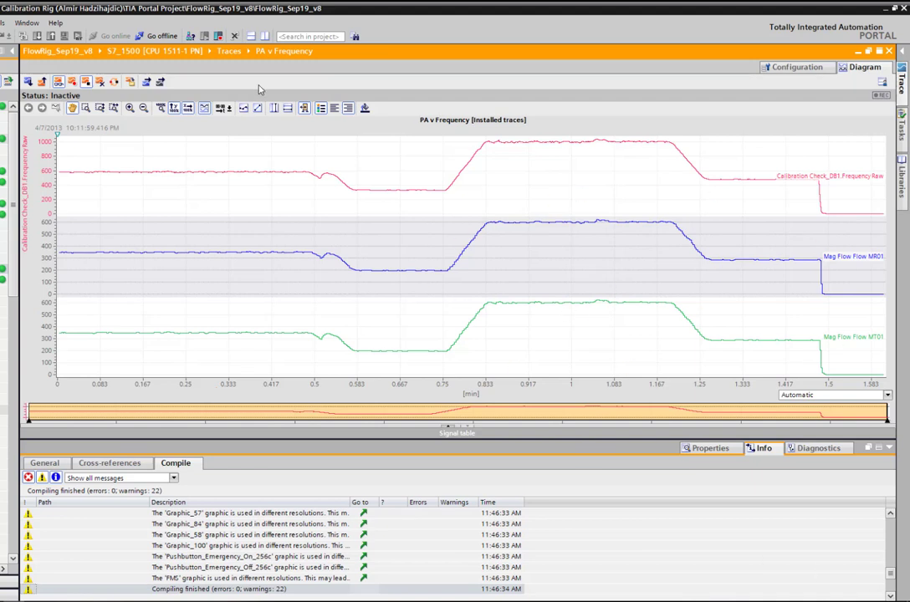
left_click(116, 110)
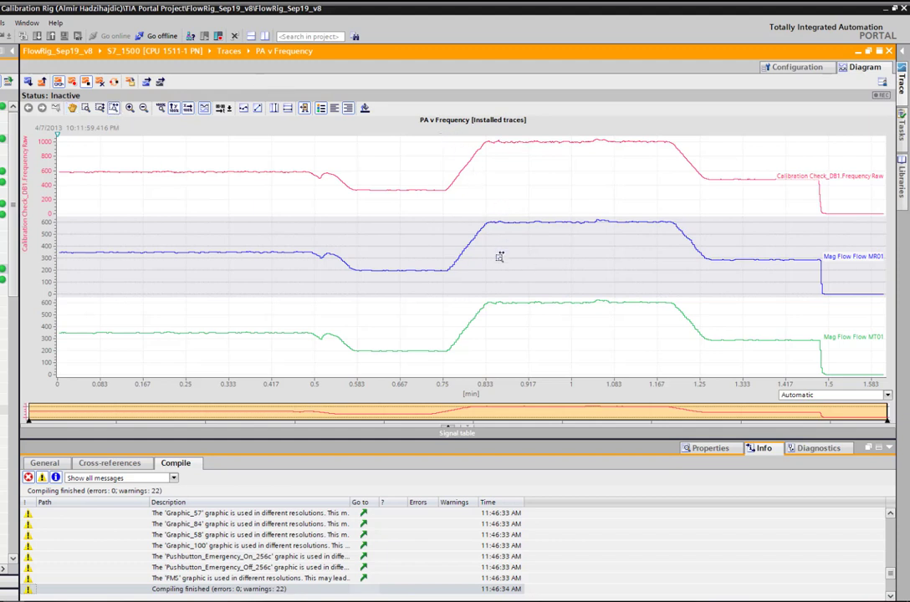
Zoom the trace from 43.2–49.2 s down to about 45.49–45.82 s millisecond detail.
left_click_drag(482, 368, 428, 305)
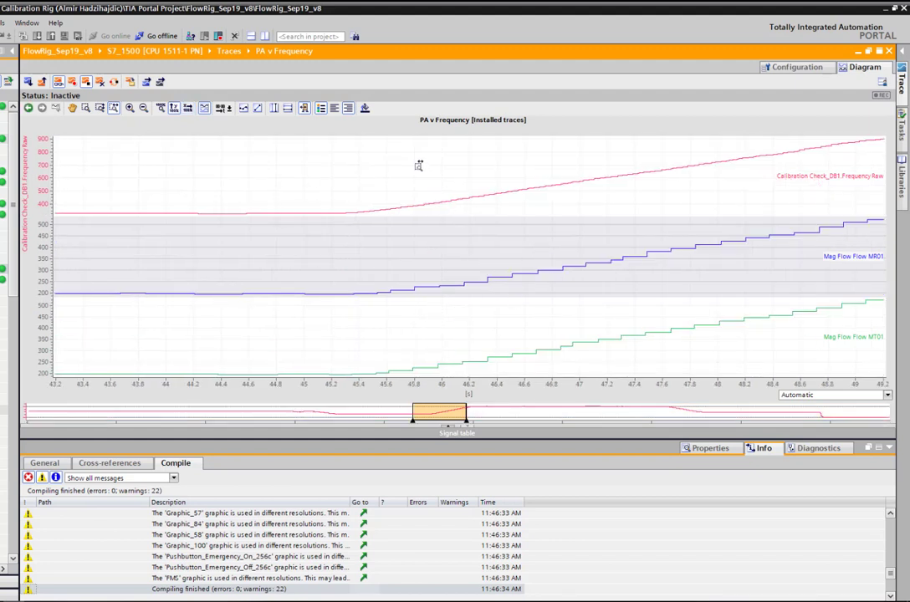
left_click_drag(359, 180, 507, 289)
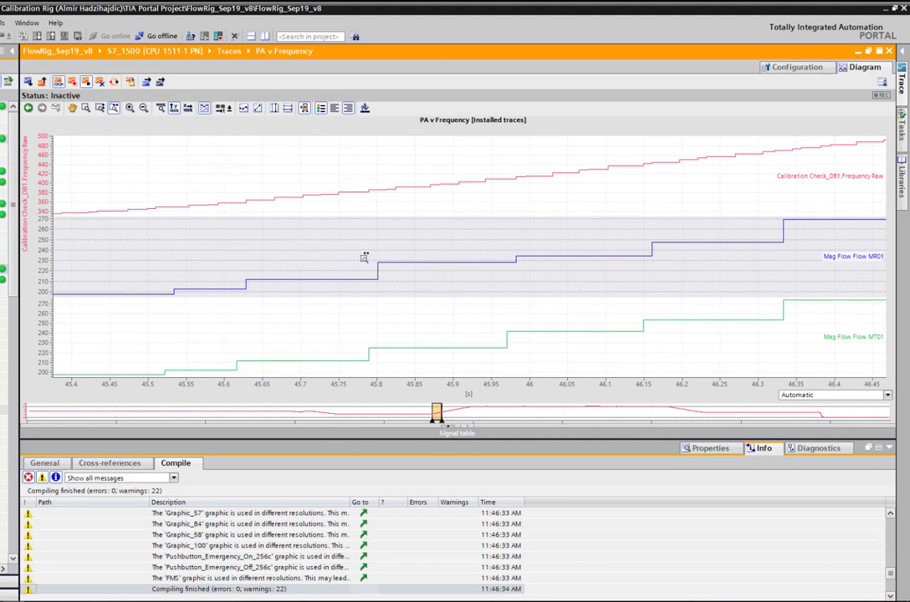
left_click_drag(390, 260, 395, 263)
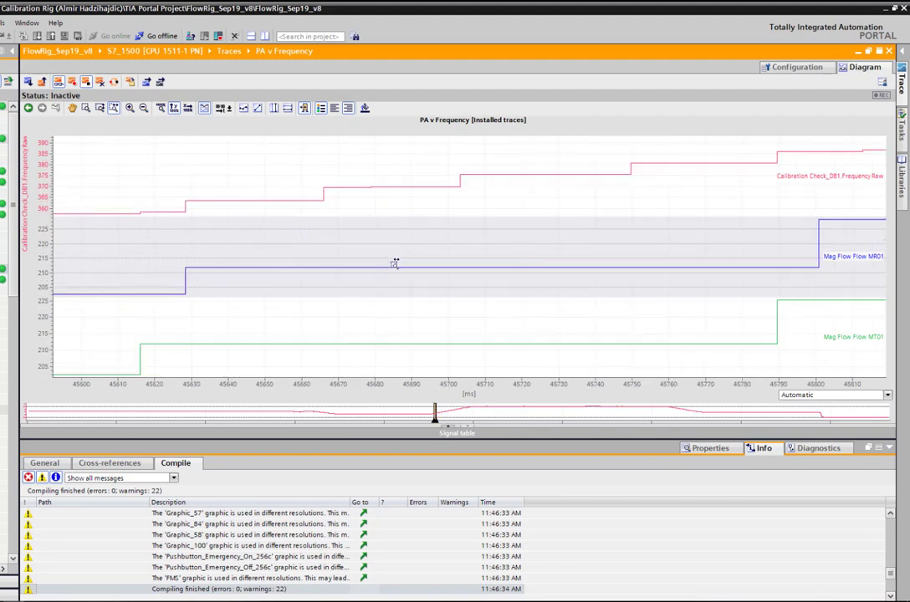